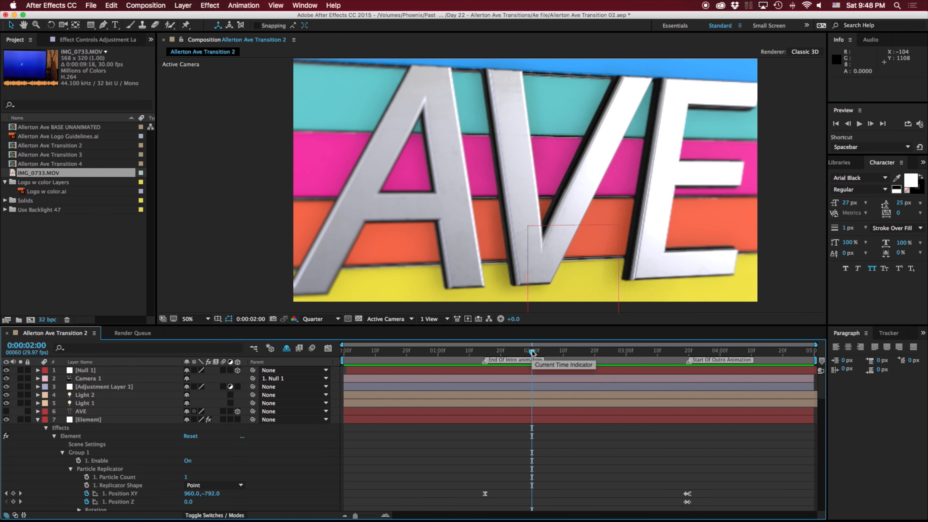
- Play through the Allerton Ave Transition 2 animation and check its empty start and end frames against the transparency grid
{"action": "left_click_drag", "start_coordinate": [531, 352], "coordinate": [555, 350]}
{"action": "key", "text": "space"}
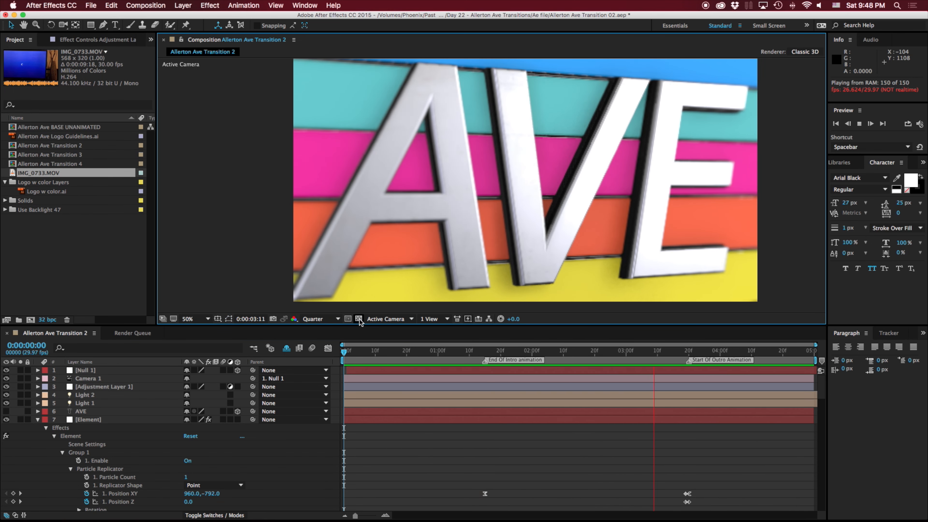
{"action": "key", "text": "space"}
{"action": "left_click_drag", "start_coordinate": [376, 352], "coordinate": [773, 362]}
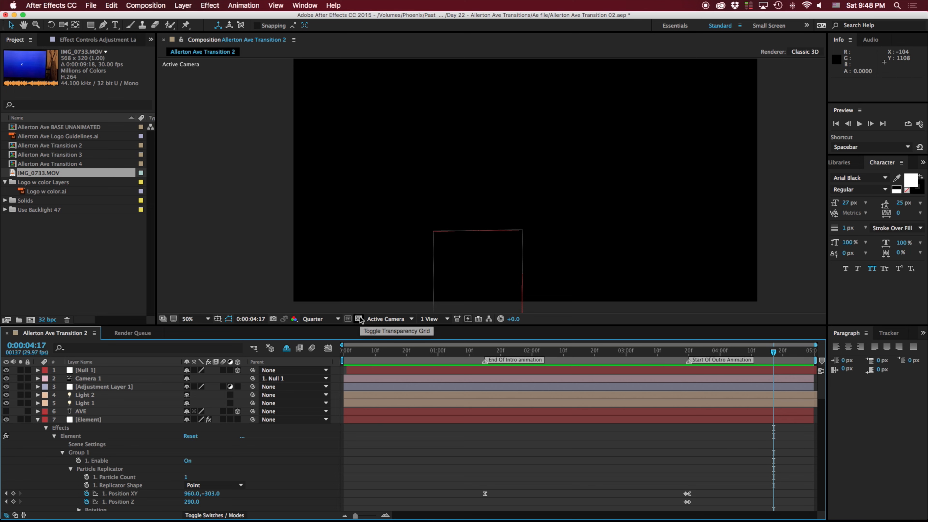
{"action": "left_click", "coordinate": [360, 319]}
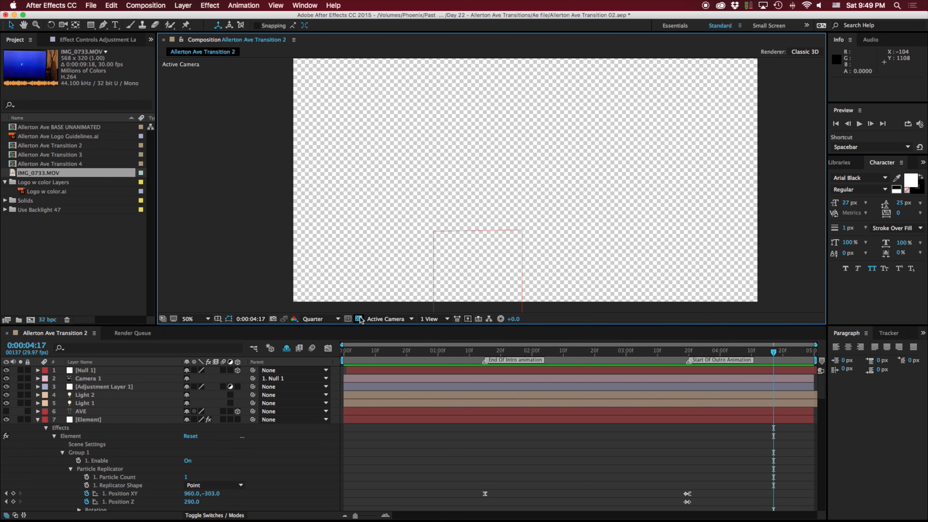
{"action": "left_click", "coordinate": [362, 350]}
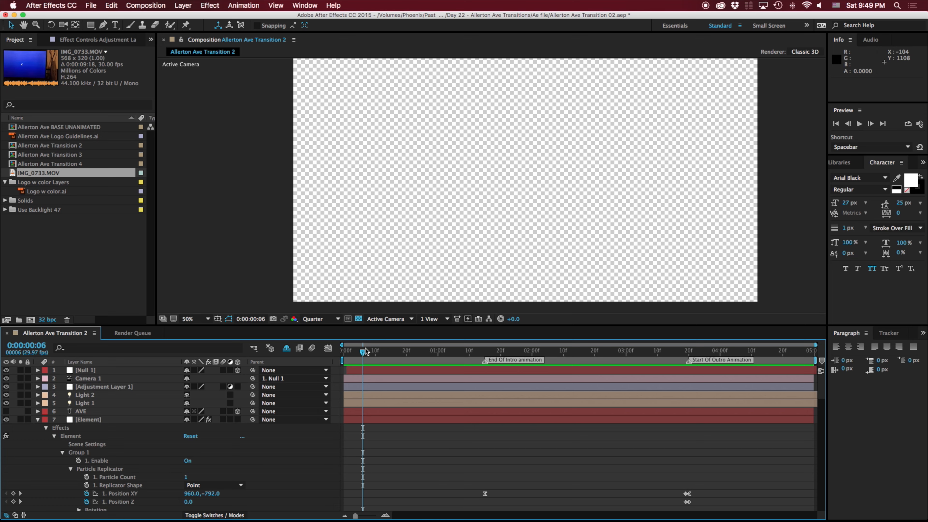
- Switch to Finder, preview Lower third bar.mov as a transparency example, and close the Finder window
{"action": "key", "text": "super+Tab"}
{"action": "key", "text": "space"}
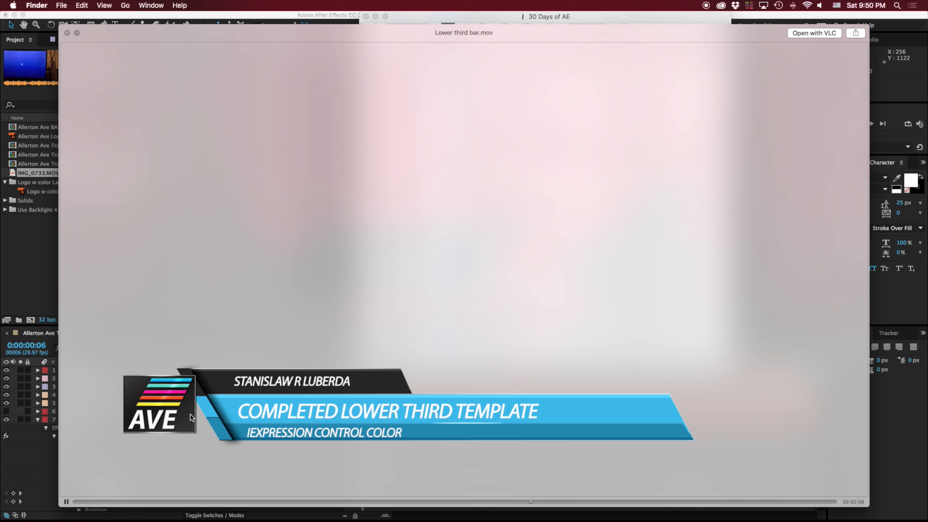
{"action": "key", "text": "space"}
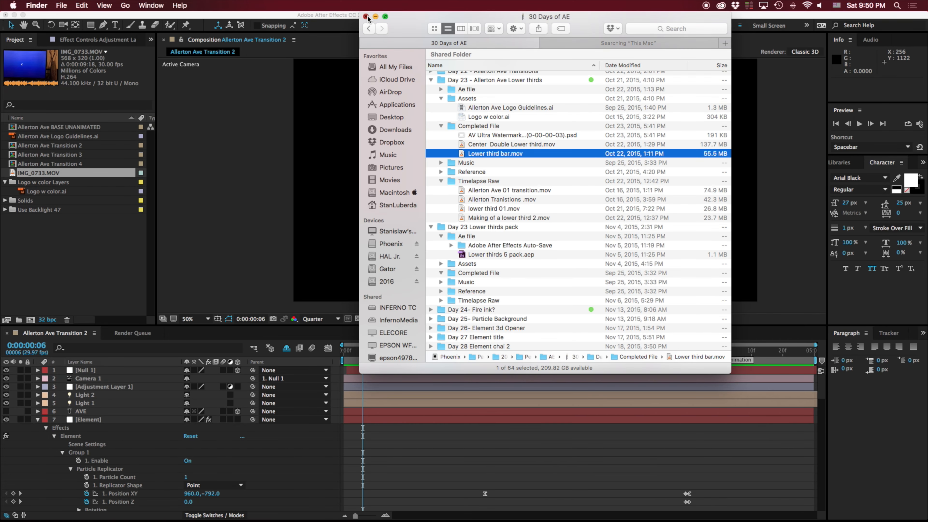
{"action": "left_click", "coordinate": [365, 16]}
- Show the transparency grid near the start of the composition, play the transition over it, and park the playhead at 0:00:02:05
{"action": "left_click", "coordinate": [369, 358]}
{"action": "left_click_drag", "start_coordinate": [435, 350], "coordinate": [353, 354]}
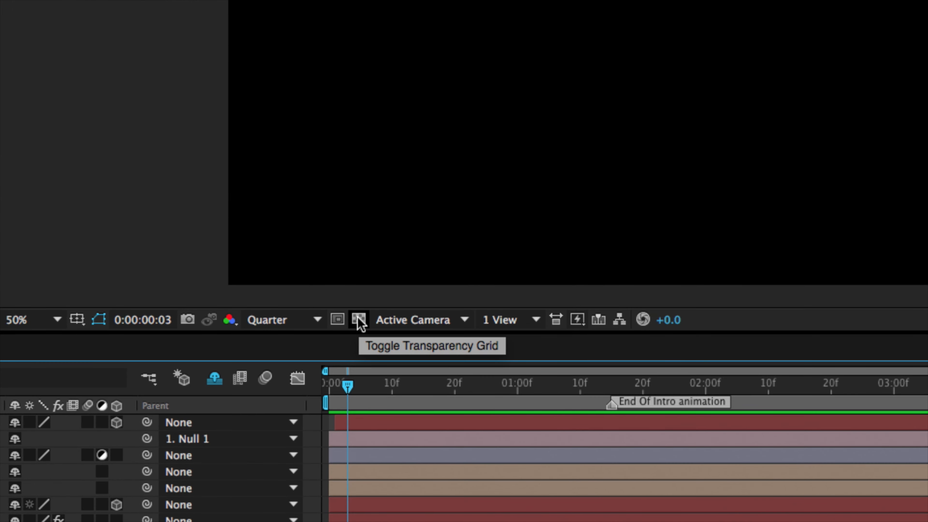
{"action": "left_click", "coordinate": [360, 323]}
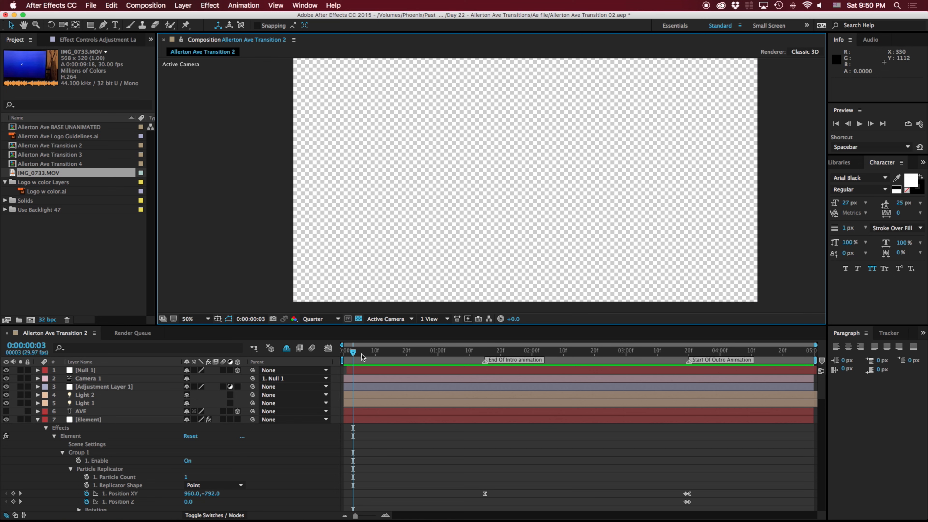
{"action": "left_click_drag", "start_coordinate": [353, 353], "coordinate": [357, 354]}
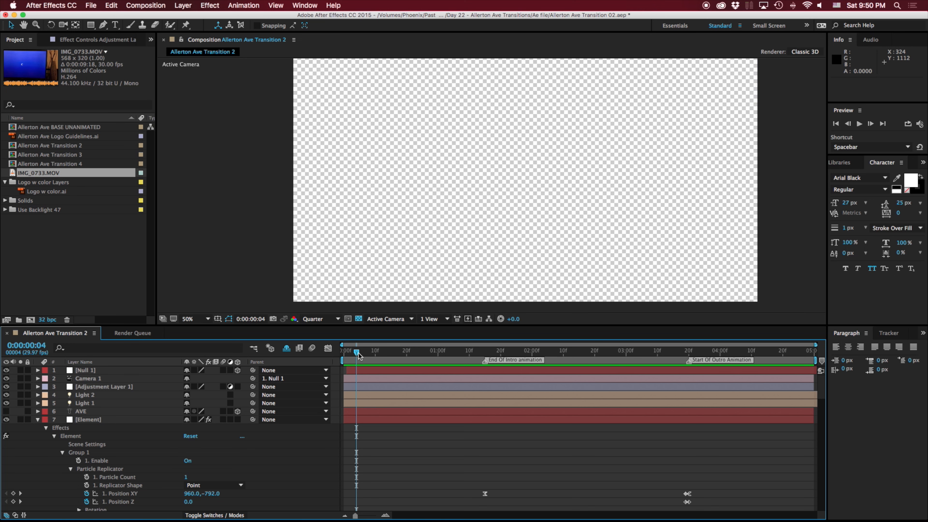
{"action": "key", "text": "space"}
{"action": "left_click_drag", "start_coordinate": [577, 359], "coordinate": [548, 358]}
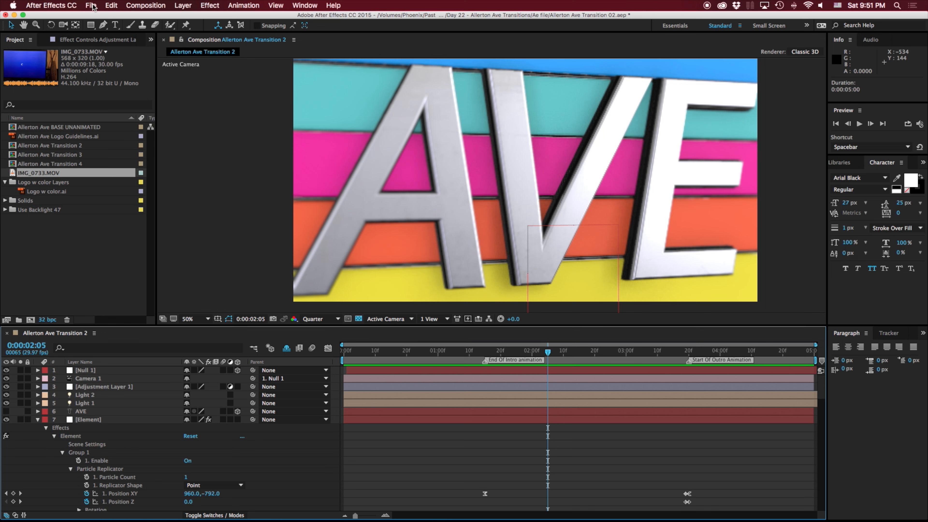
- Add Allerton Ave Transition 2 to the render queue and save its output as Allerton Ave Transition 2.mov on the Desktop
{"action": "left_click", "coordinate": [91, 6]}
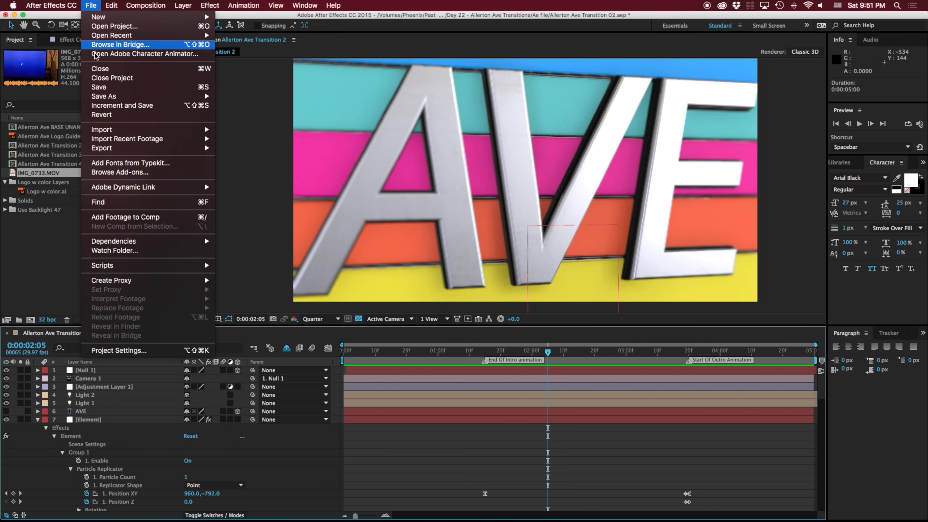
{"action": "mouse_move", "coordinate": [124, 151]}
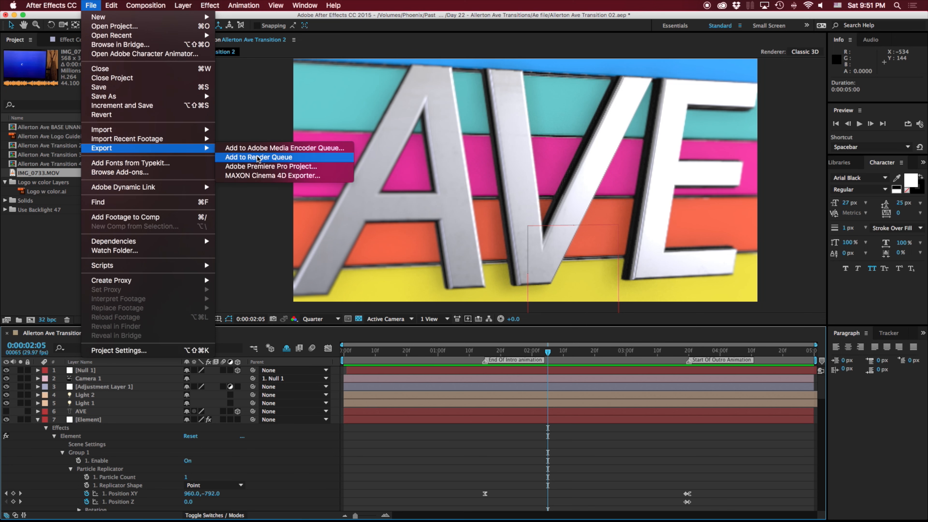
{"action": "mouse_move", "coordinate": [151, 6]}
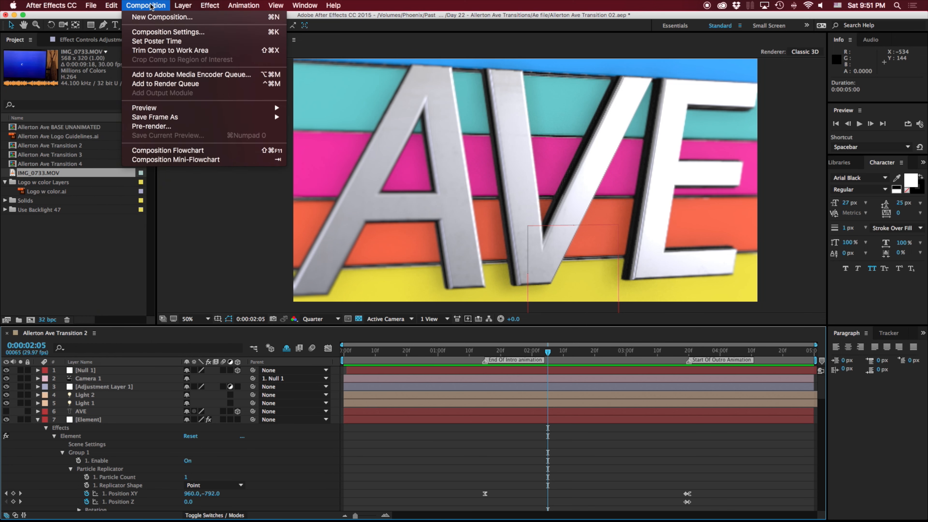
{"action": "left_click", "coordinate": [174, 86]}
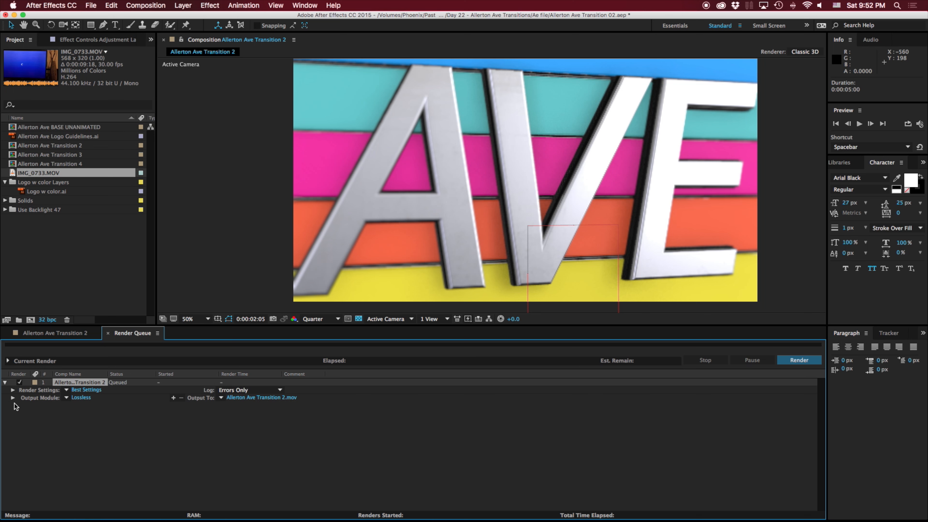
{"action": "left_click", "coordinate": [248, 400]}
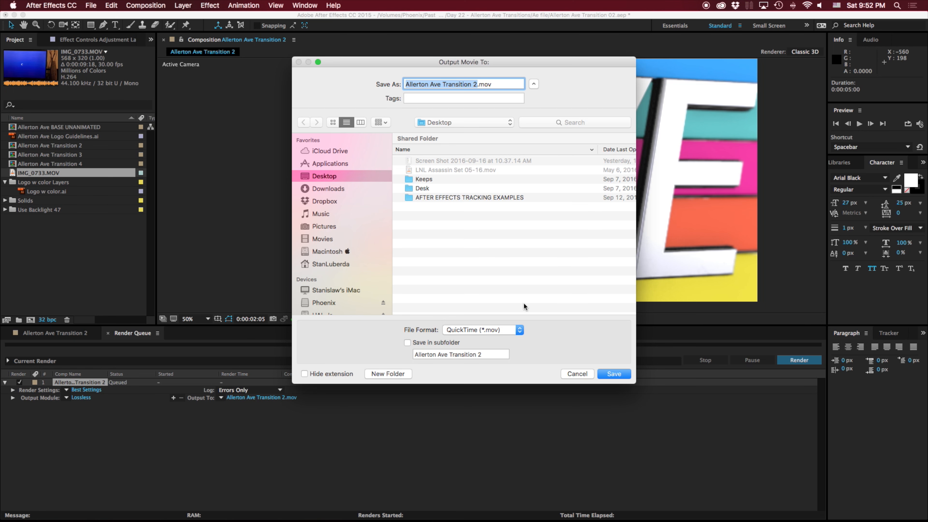
{"action": "left_click", "coordinate": [616, 375]}
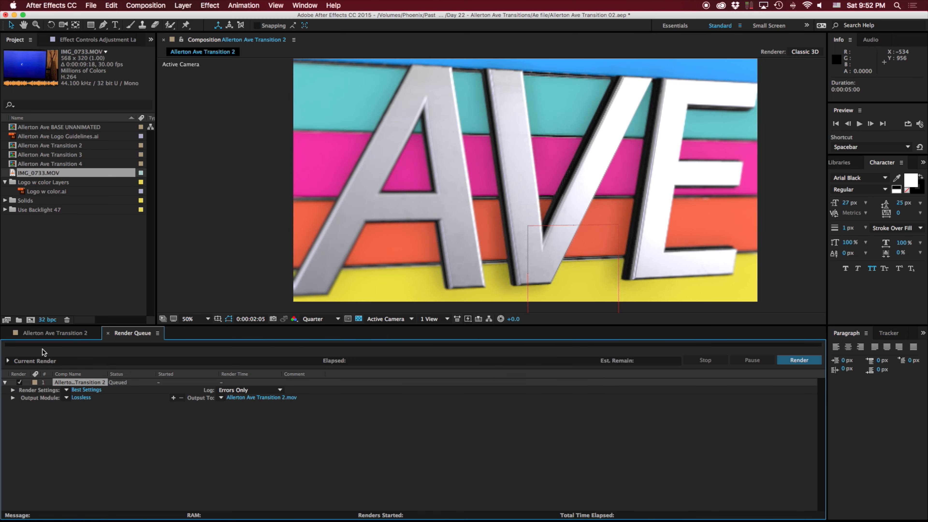
- Configure the queued item's render settings with Best quality and Full resolution
{"action": "left_click", "coordinate": [13, 390]}
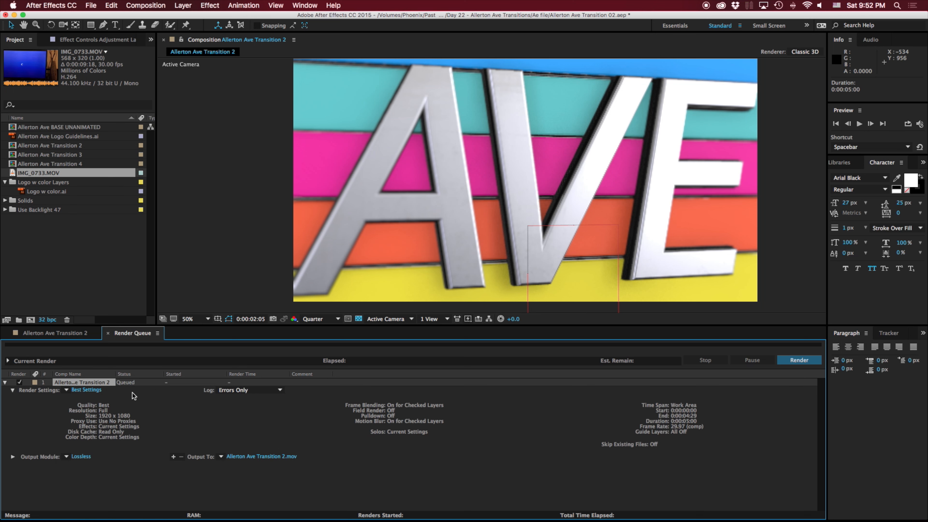
{"action": "left_click", "coordinate": [89, 390]}
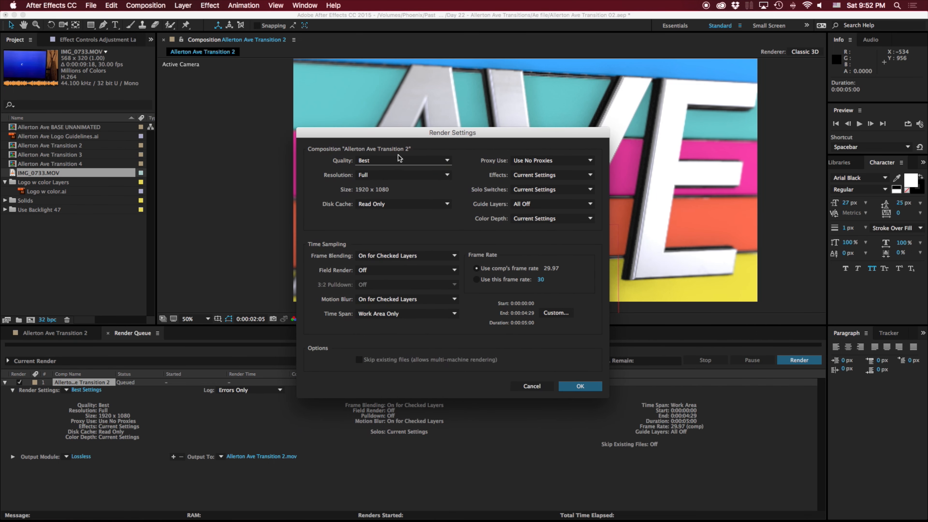
{"action": "left_click", "coordinate": [371, 162]}
{"action": "left_click", "coordinate": [375, 185]}
{"action": "left_click", "coordinate": [384, 175]}
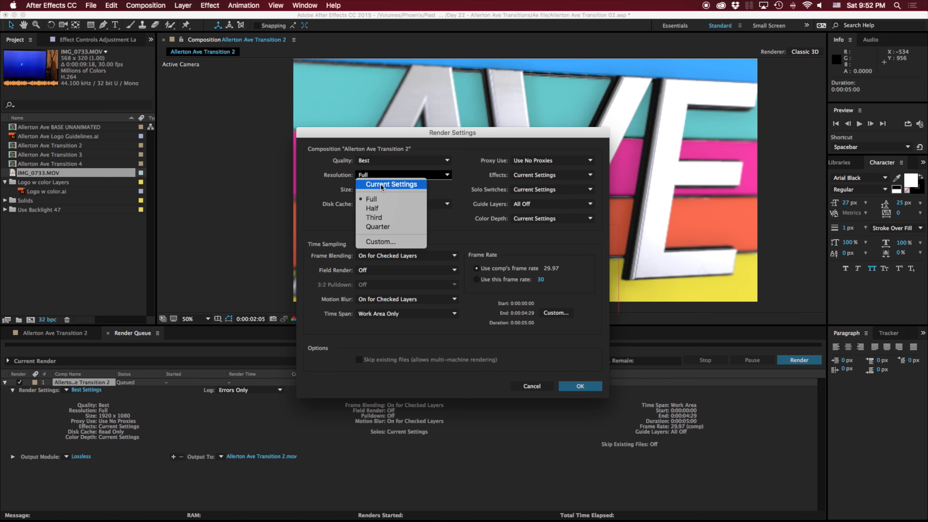
{"action": "left_click", "coordinate": [377, 199]}
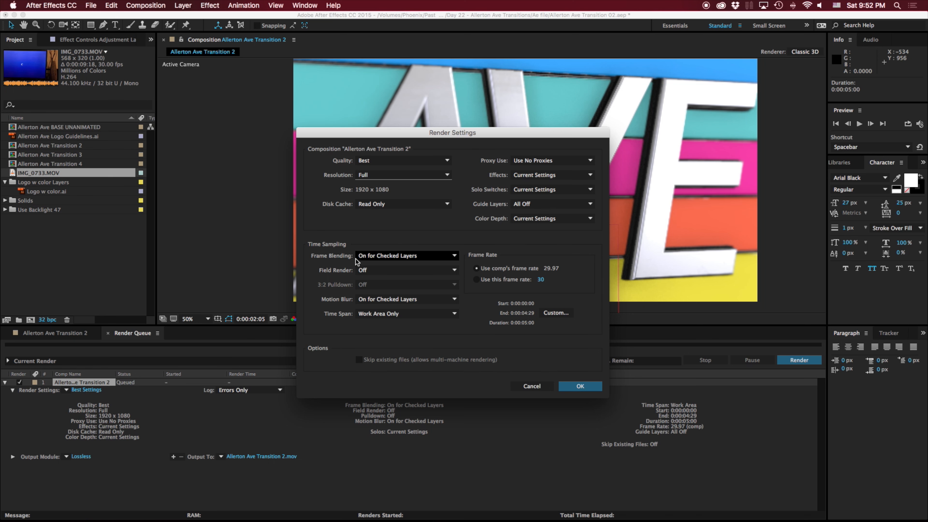
{"action": "left_click", "coordinate": [580, 386]}
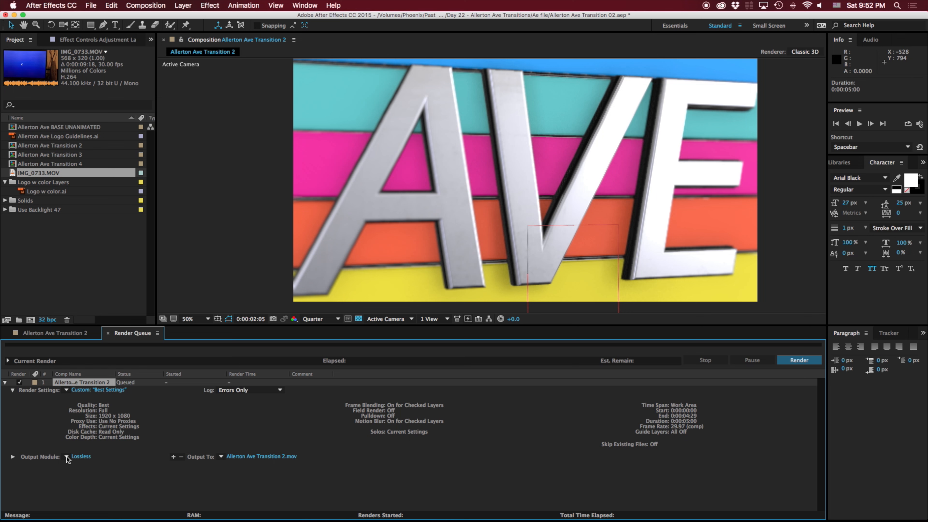
{"action": "left_click", "coordinate": [13, 456]}
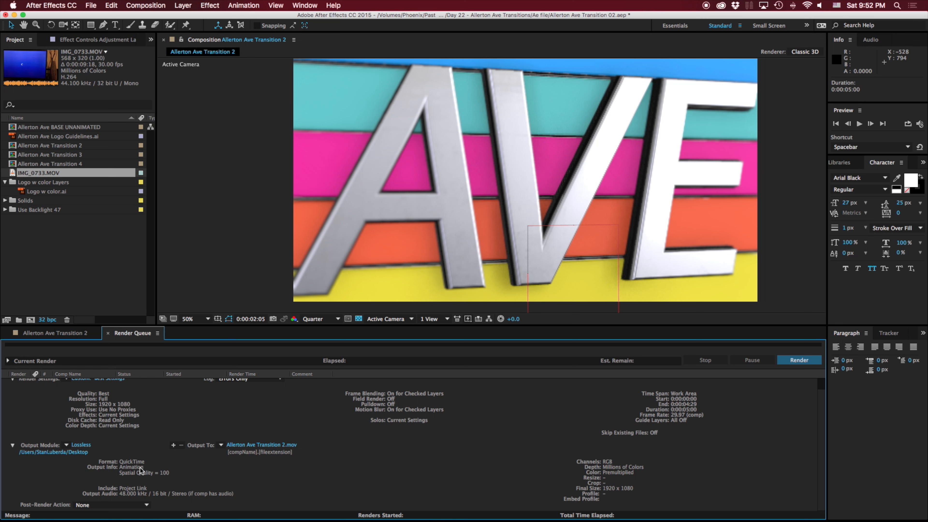
{"action": "left_click", "coordinate": [81, 445]}
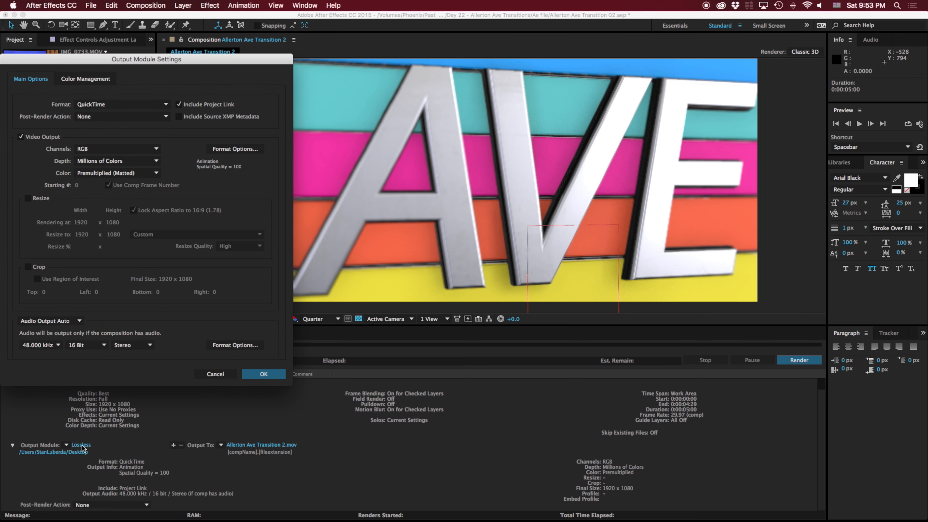
{"action": "left_click_drag", "start_coordinate": [163, 61], "coordinate": [361, 125]}
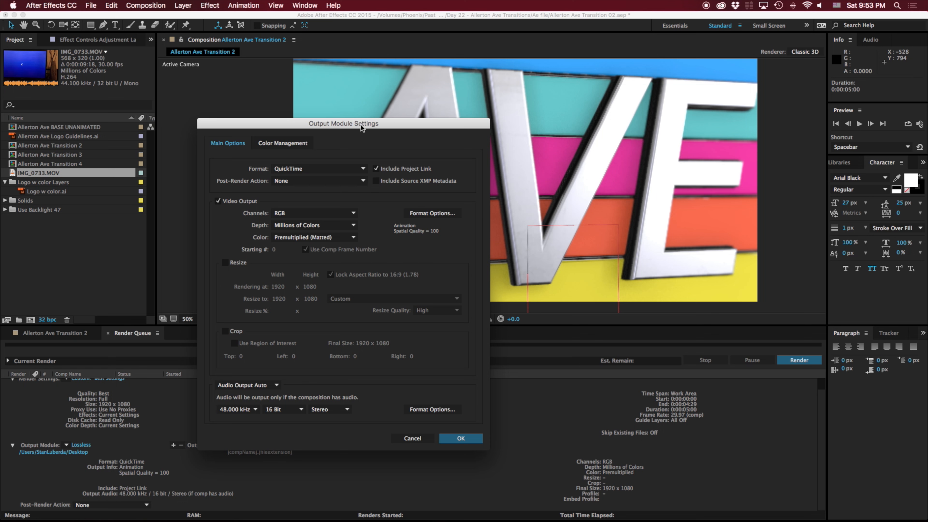
{"action": "left_click", "coordinate": [305, 169]}
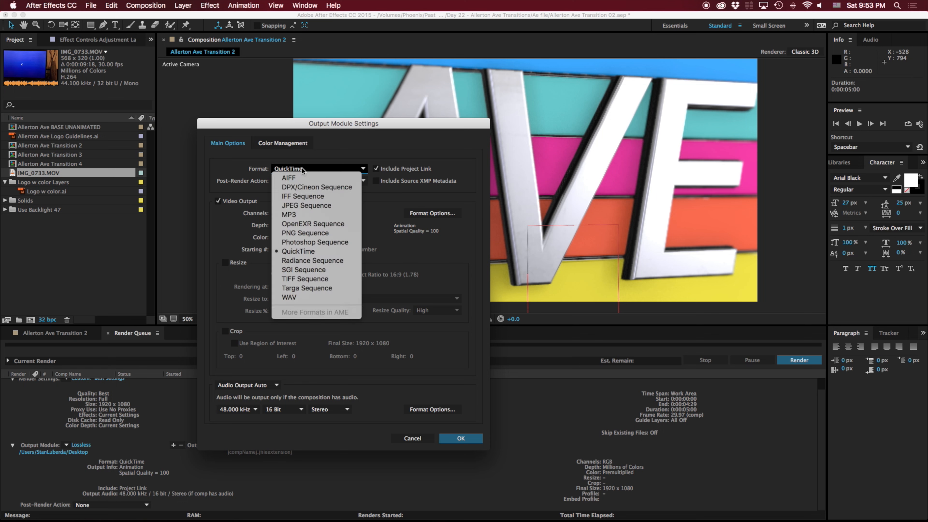
{"action": "left_click", "coordinate": [317, 255]}
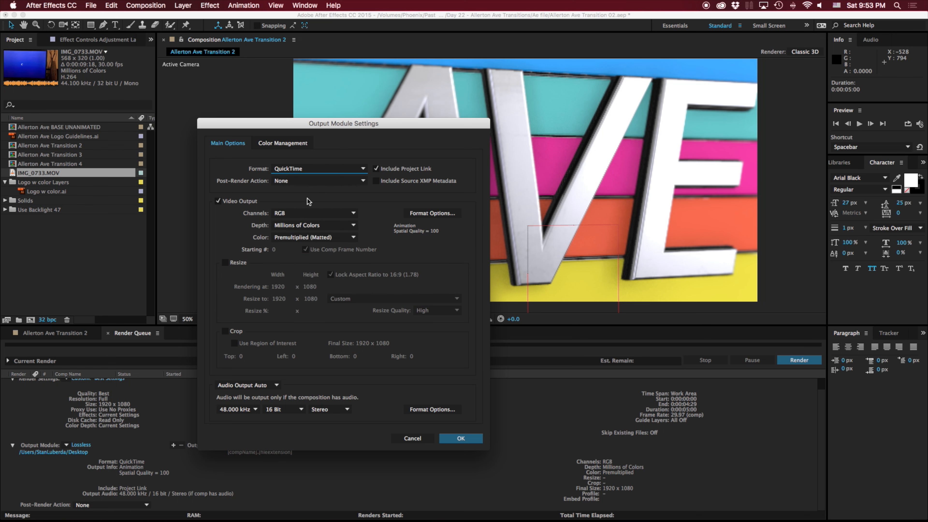
{"action": "left_click", "coordinate": [422, 214]}
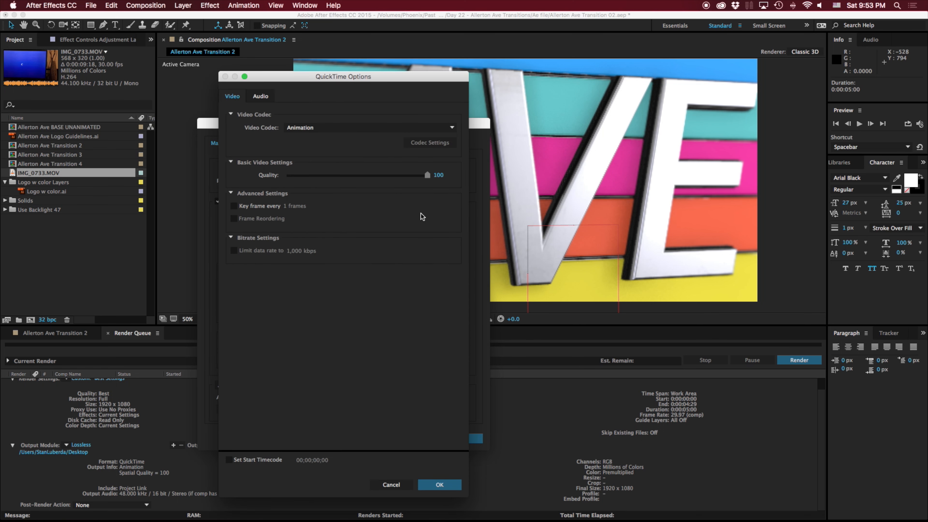
{"action": "left_click", "coordinate": [364, 128]}
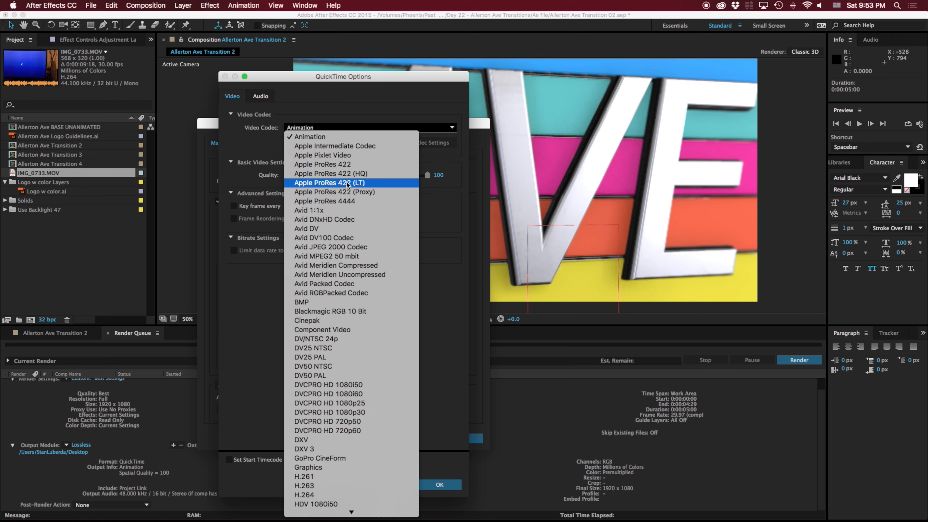
{"action": "left_click", "coordinate": [345, 202]}
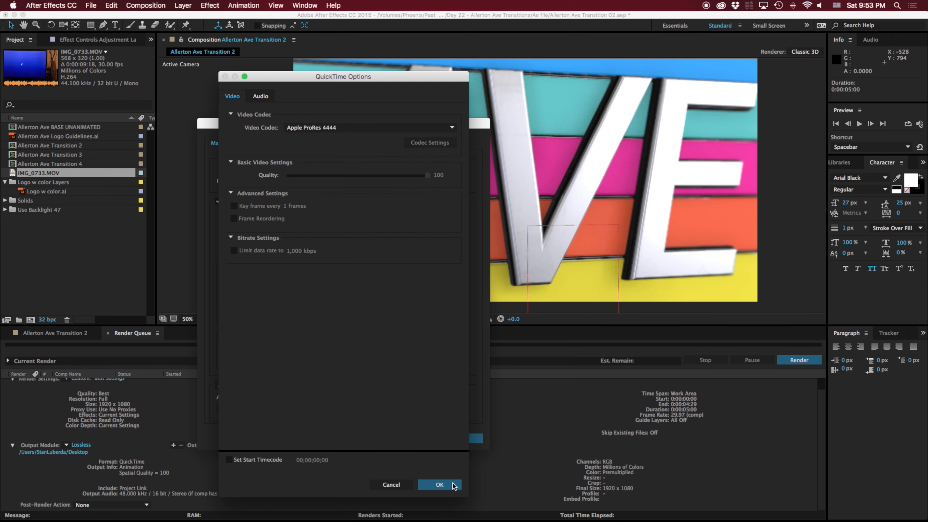
{"action": "left_click", "coordinate": [439, 485]}
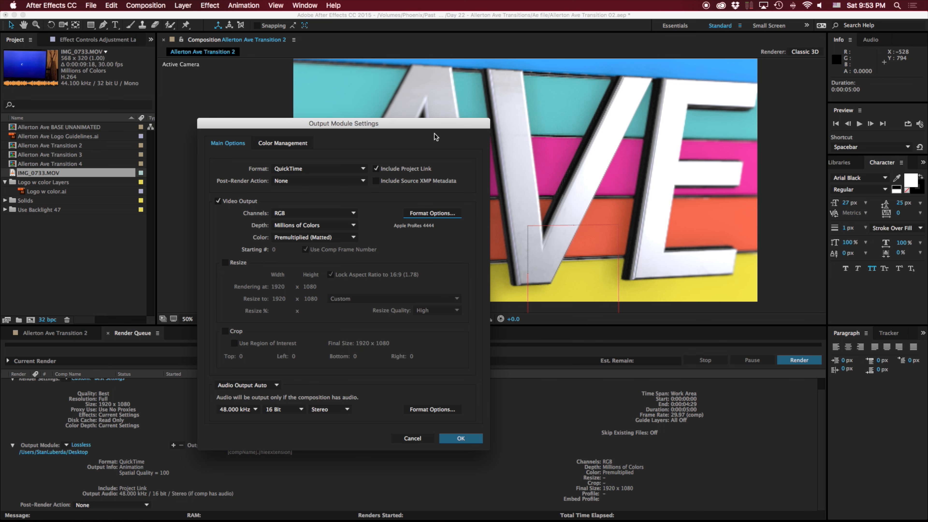
{"action": "left_click", "coordinate": [412, 439]}
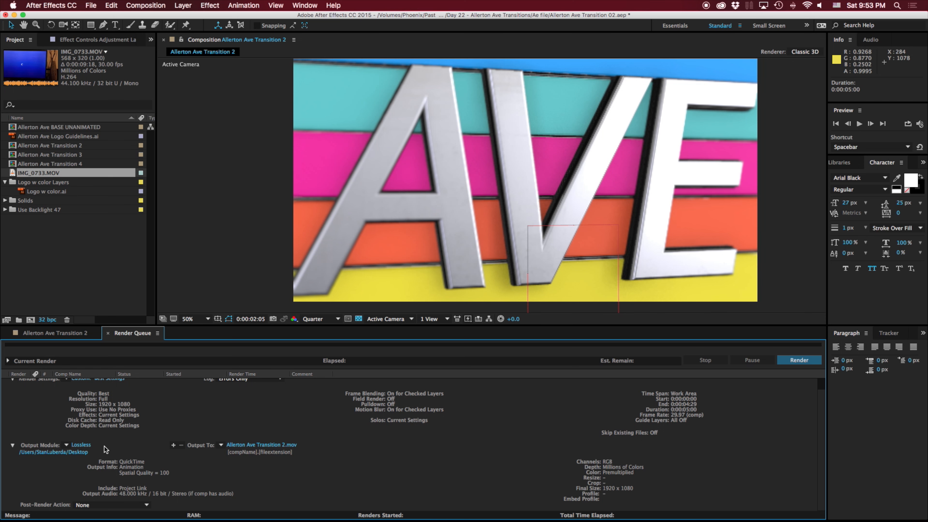
- Set the QuickTime video codec in the Lossless output module to Apple ProRes 4444
{"action": "left_click", "coordinate": [83, 445]}
{"action": "left_click", "coordinate": [432, 215]}
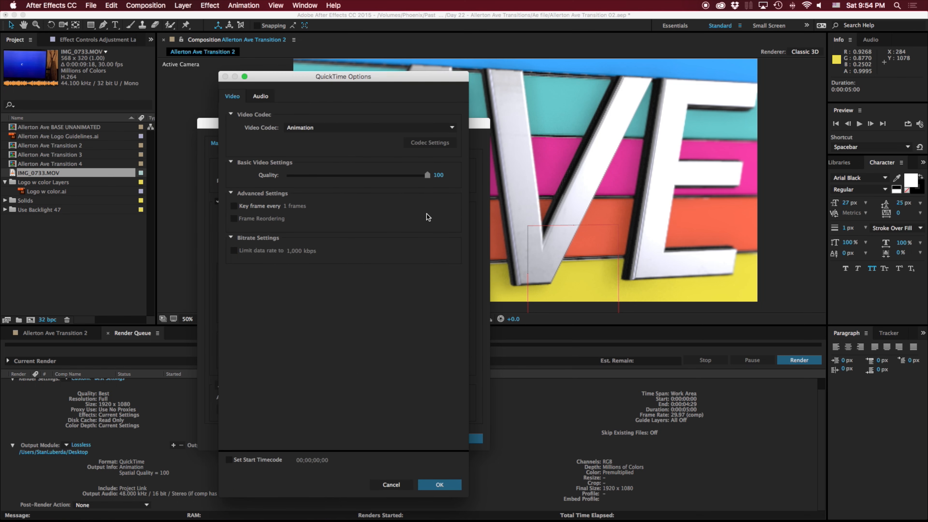
{"action": "left_click", "coordinate": [305, 129]}
{"action": "left_click", "coordinate": [357, 201]}
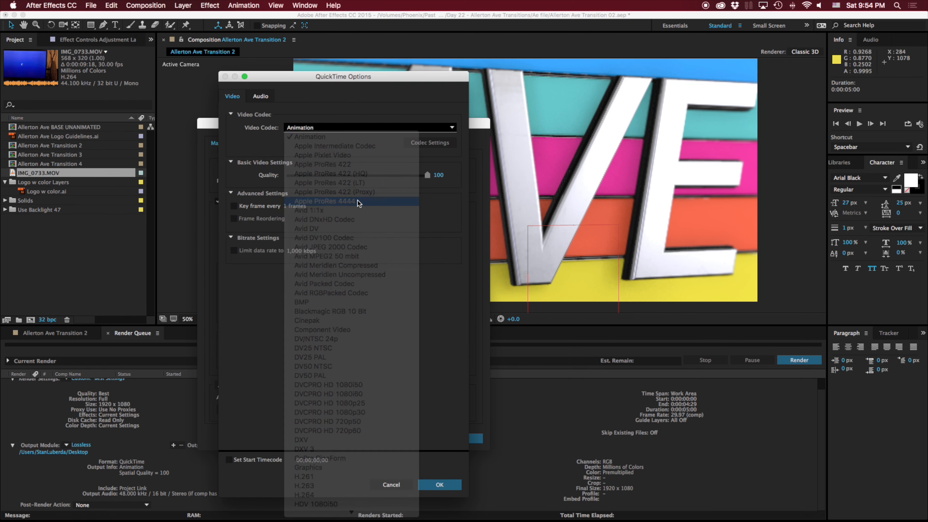
{"action": "left_click", "coordinate": [441, 487]}
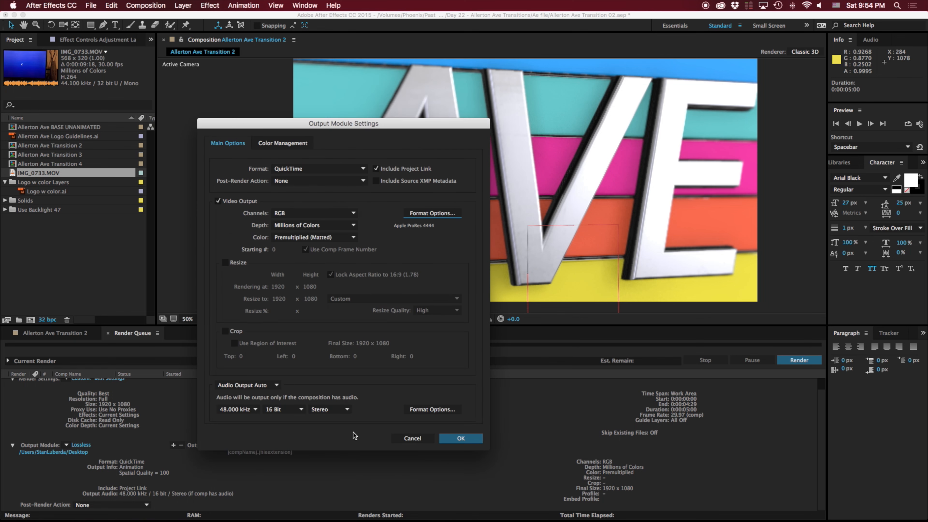
- Set the output module's channels to RGB + Alpha and its color to Straight (Unmatted), and accept the settings
{"action": "left_click", "coordinate": [305, 213]}
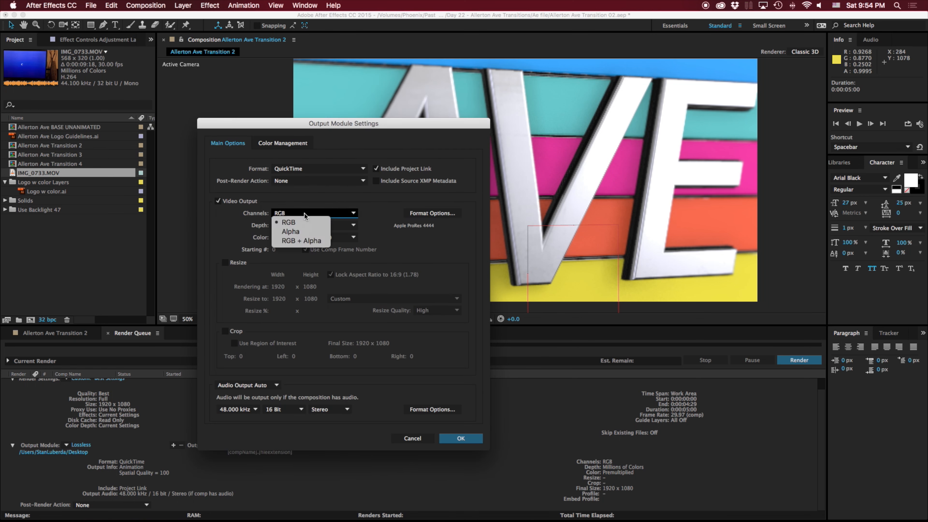
{"action": "left_click", "coordinate": [304, 241]}
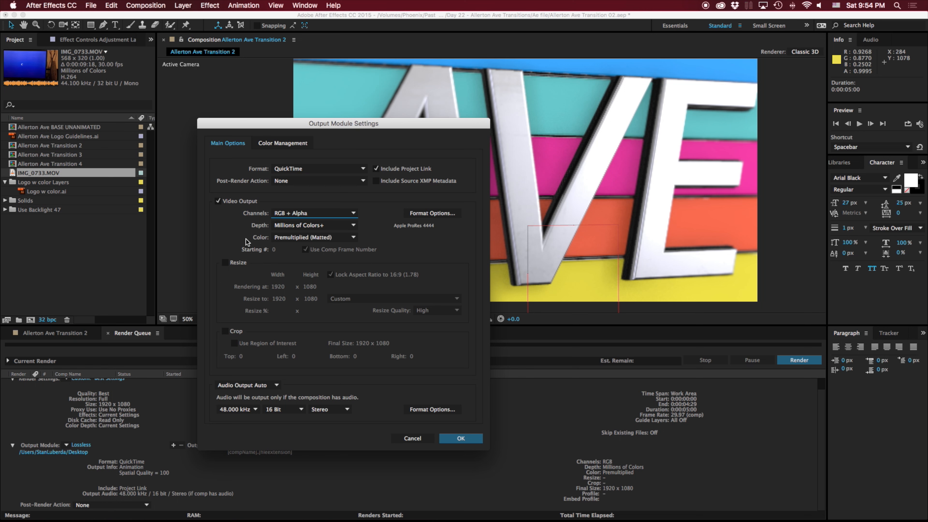
{"action": "left_click", "coordinate": [300, 239]}
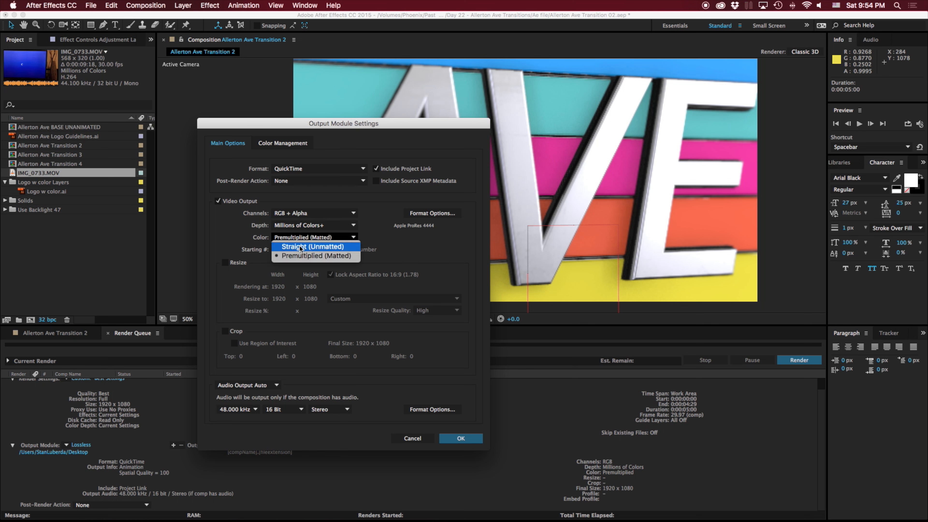
{"action": "left_click", "coordinate": [301, 248]}
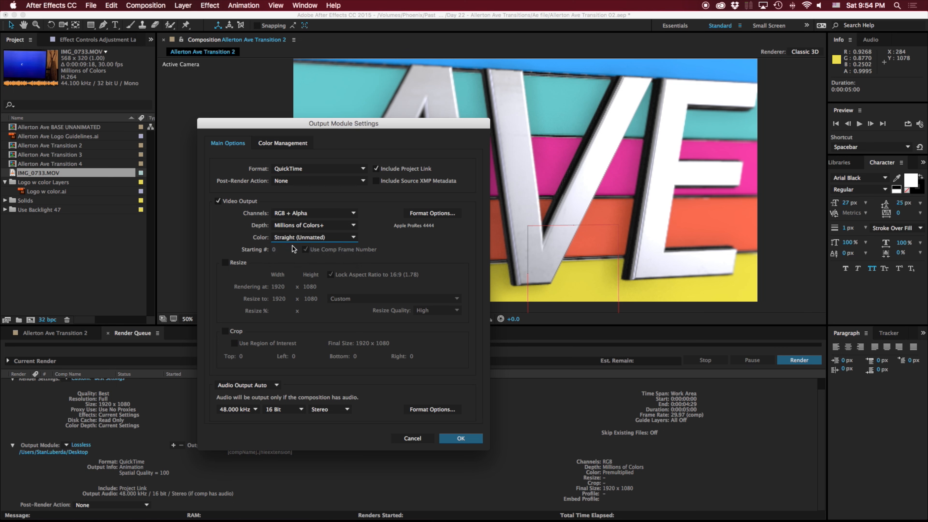
{"action": "left_click", "coordinate": [314, 238]}
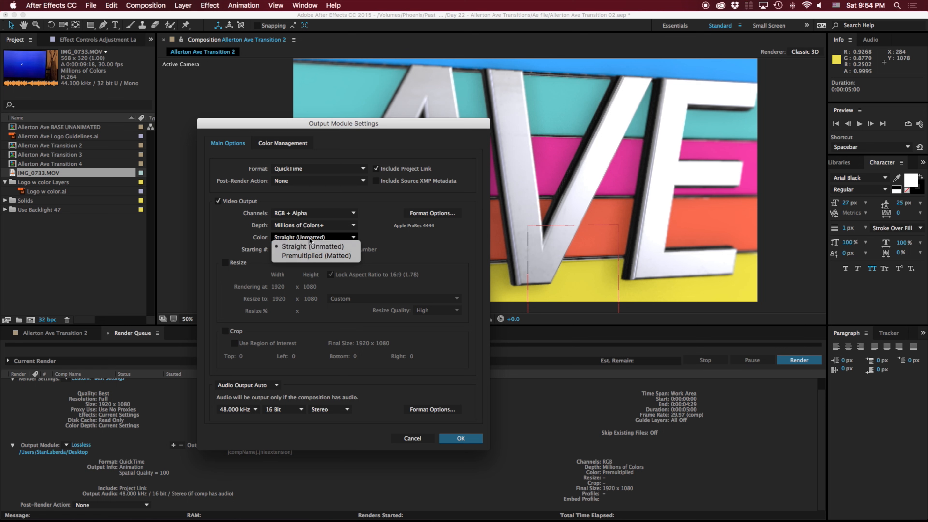
{"action": "left_click", "coordinate": [310, 256]}
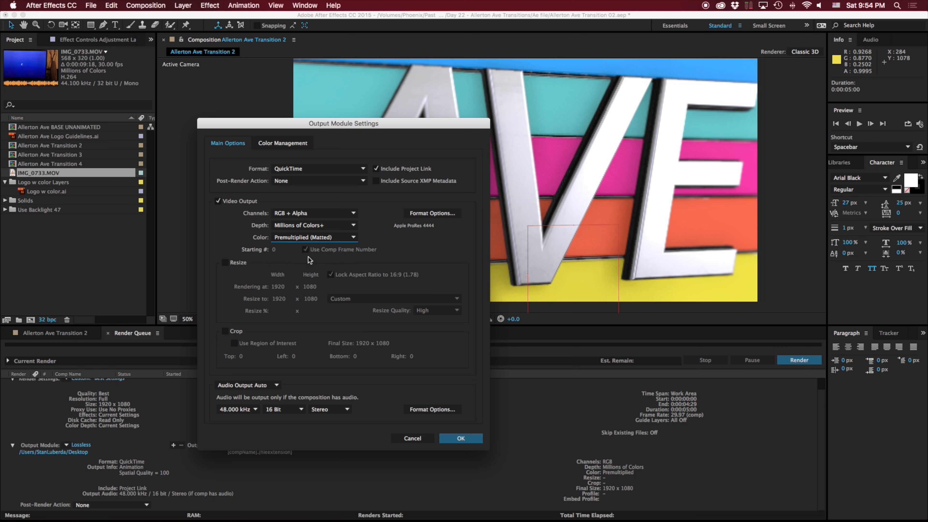
{"action": "left_click", "coordinate": [320, 238]}
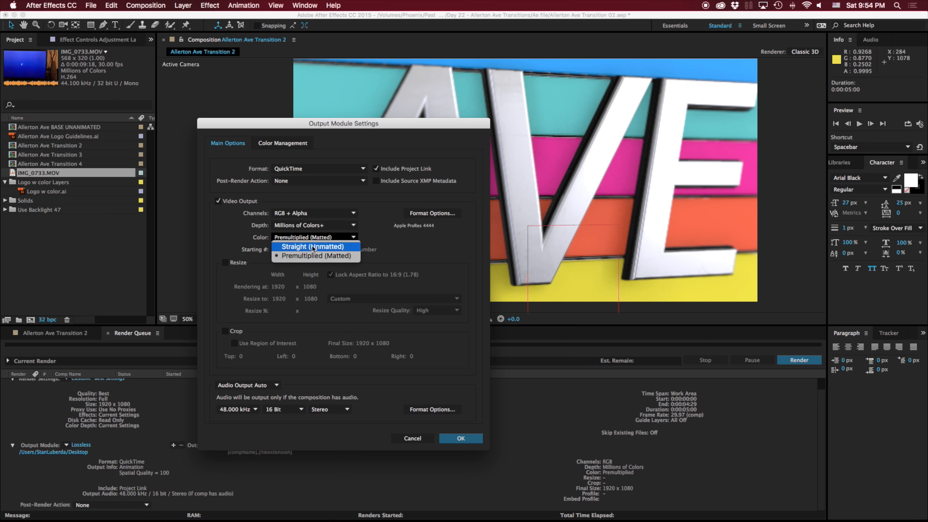
{"action": "left_click", "coordinate": [312, 245]}
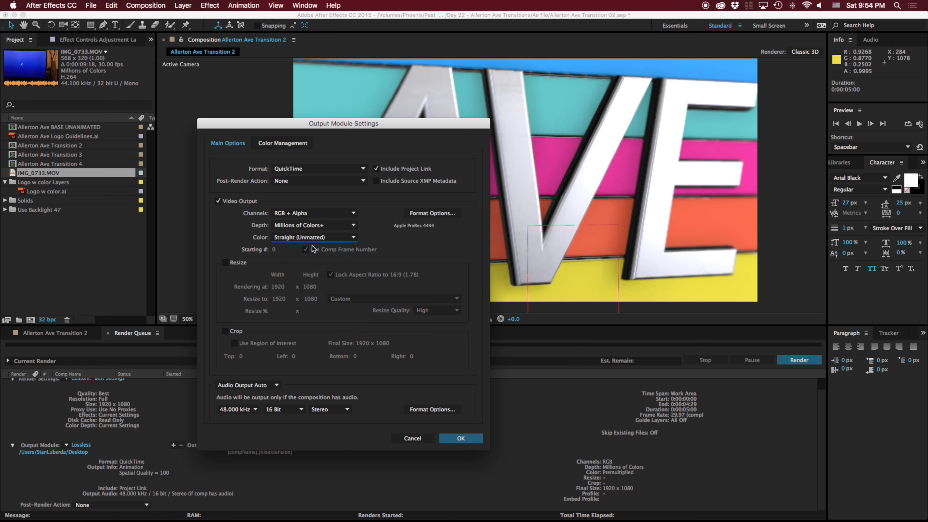
{"action": "left_click", "coordinate": [458, 440]}
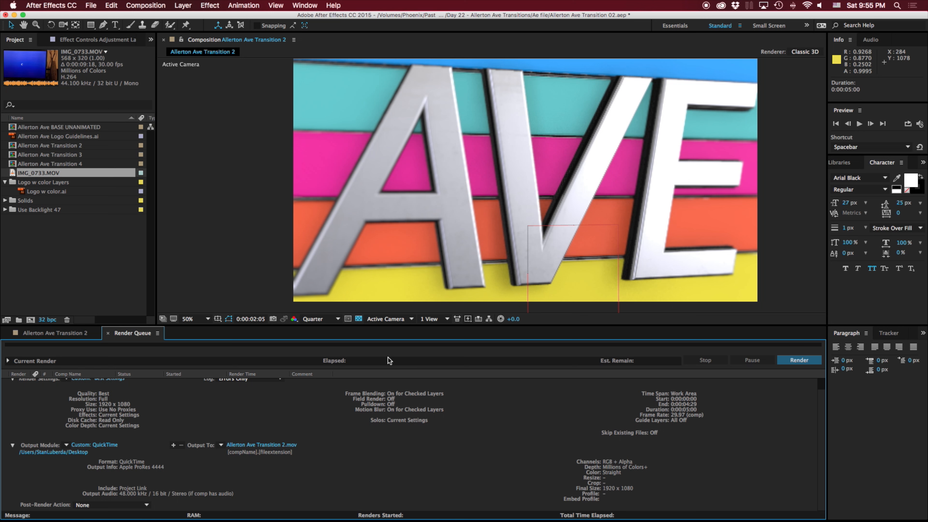
- Switch the output module's video codec to H.264 and try to choose the RGB + Alpha channels
{"action": "left_click", "coordinate": [93, 445]}
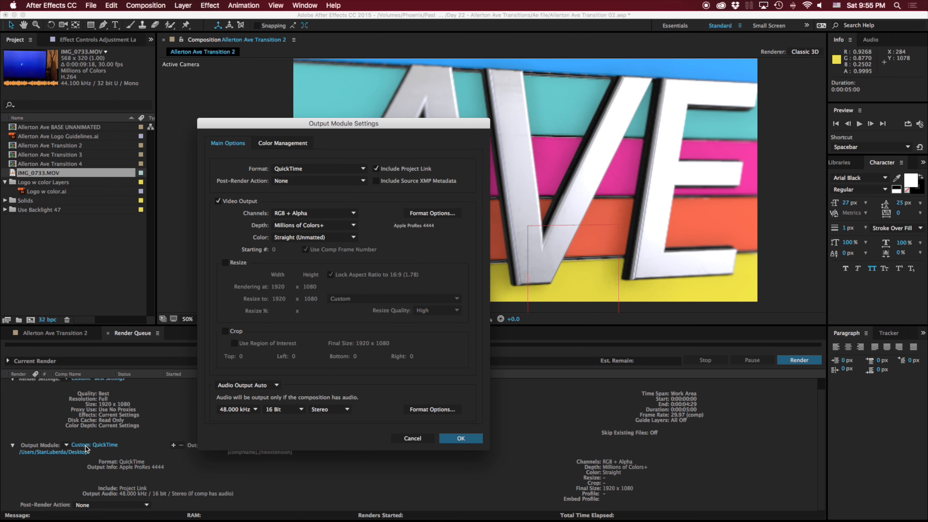
{"action": "left_click", "coordinate": [434, 207]}
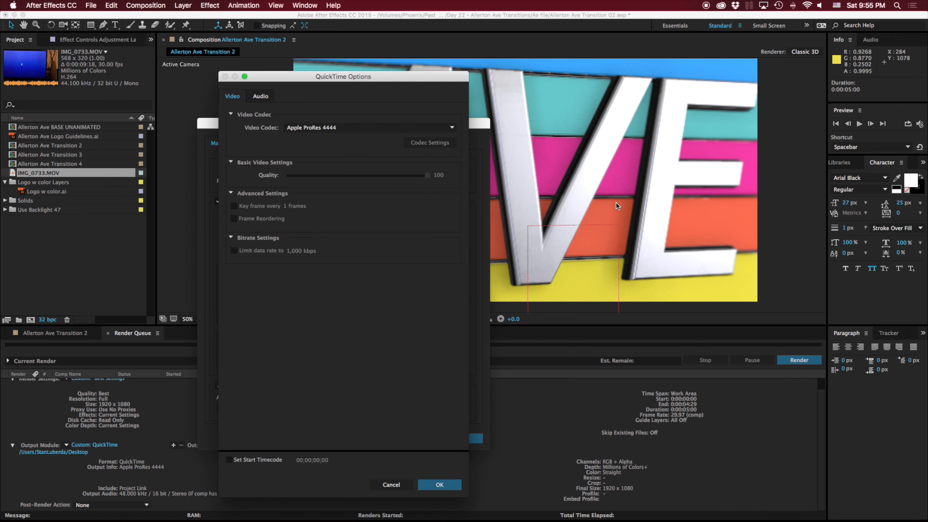
{"action": "left_click", "coordinate": [337, 129]}
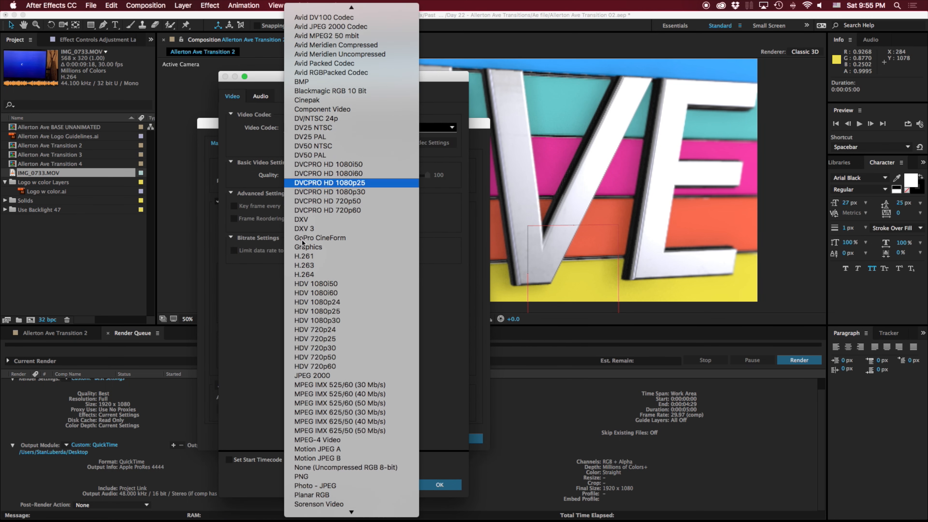
{"action": "left_click", "coordinate": [327, 275]}
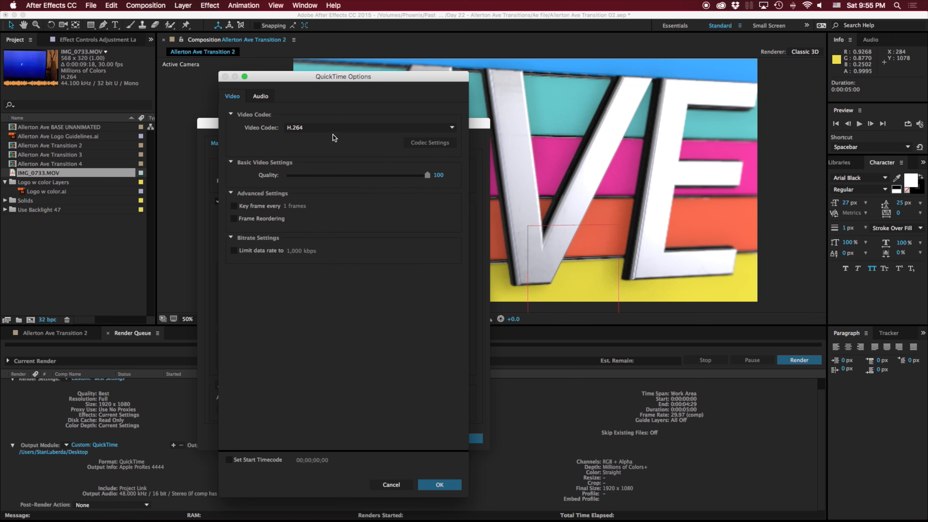
{"action": "left_click", "coordinate": [440, 485]}
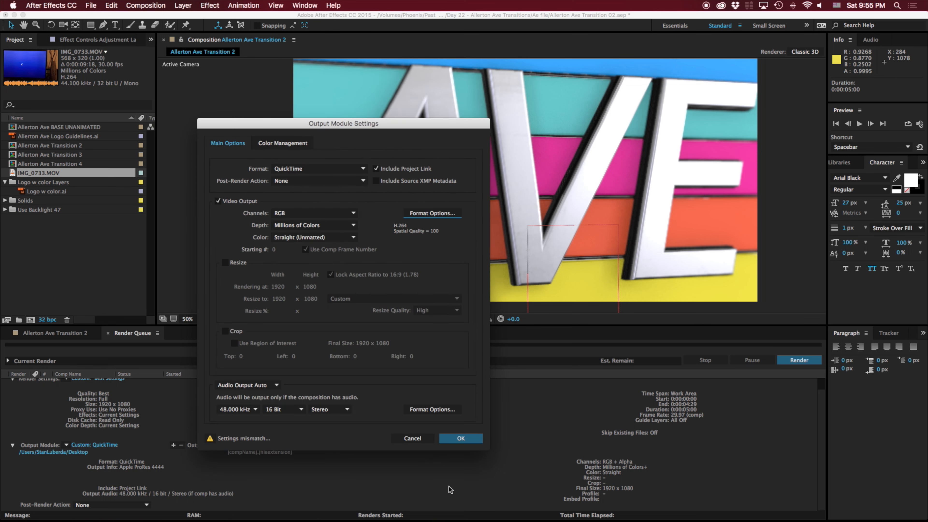
{"action": "left_click", "coordinate": [323, 214]}
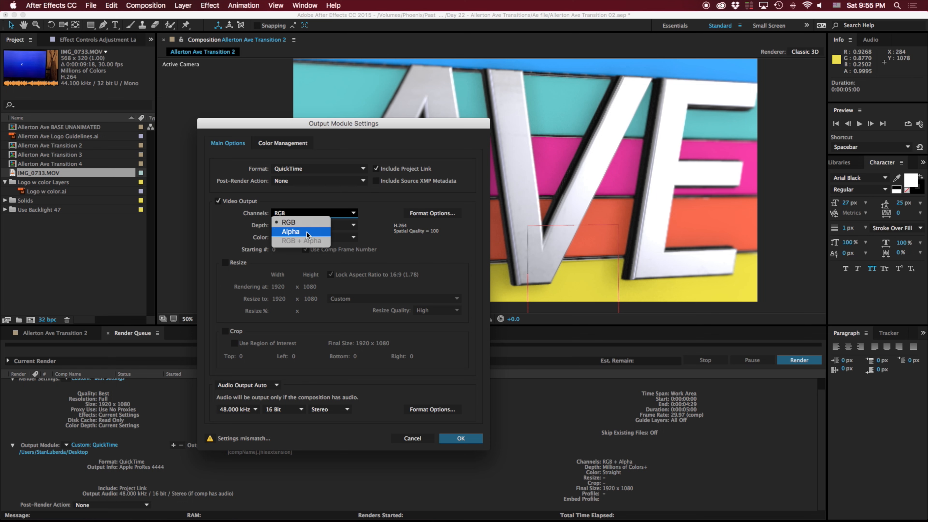
{"action": "left_click", "coordinate": [303, 243]}
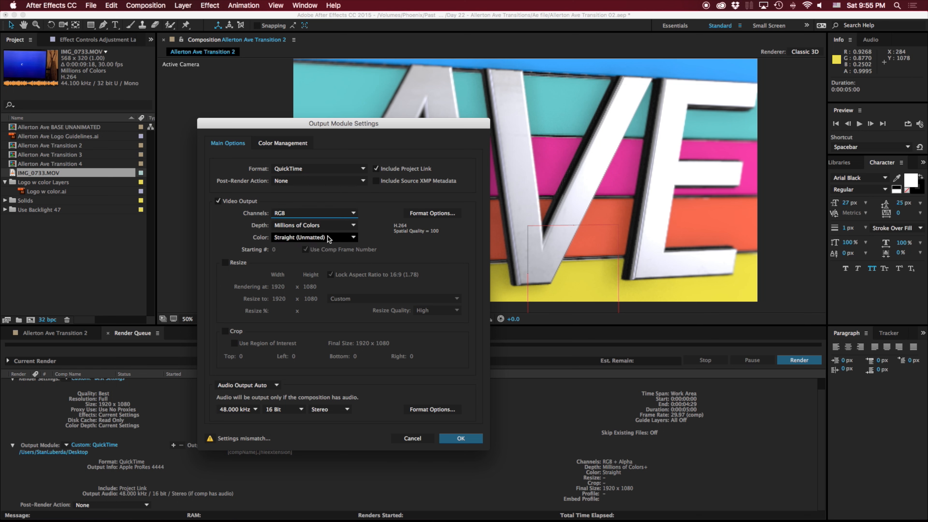
- Change the QuickTime video codec to Animation and choose RGB + Alpha for the channels
{"action": "left_click", "coordinate": [425, 213]}
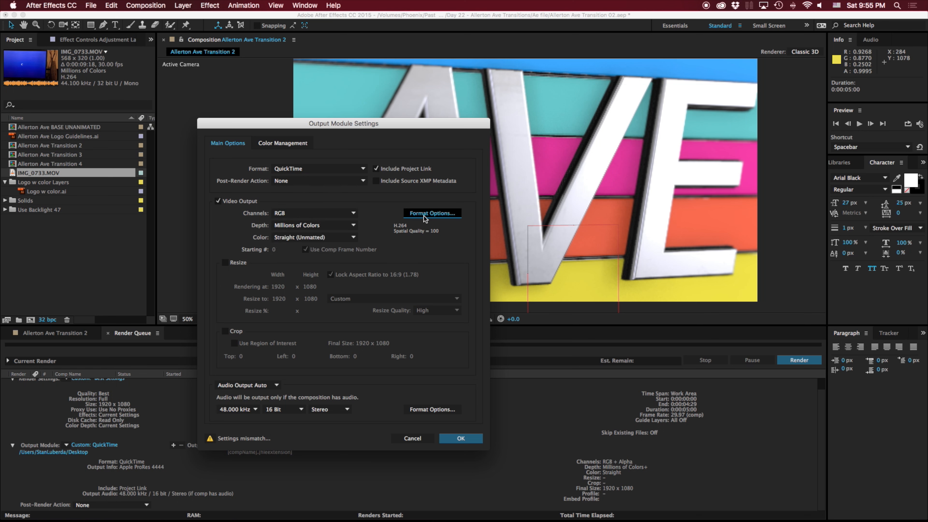
{"action": "left_click", "coordinate": [303, 126]}
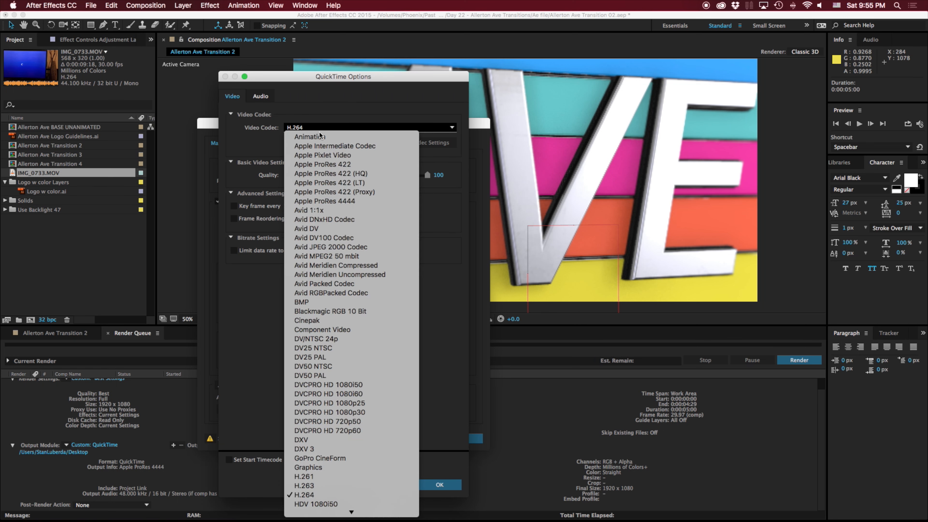
{"action": "left_click", "coordinate": [309, 136]}
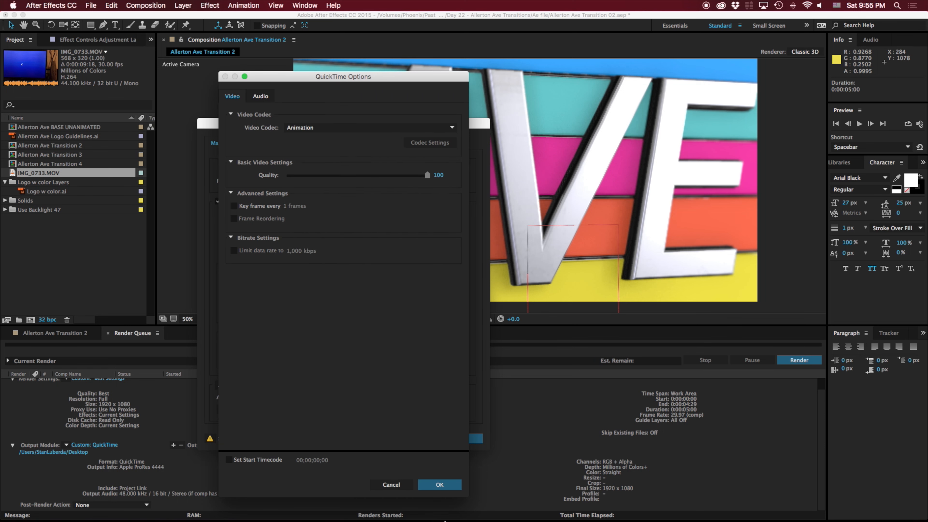
{"action": "left_click", "coordinate": [445, 488]}
{"action": "left_click", "coordinate": [319, 215]}
{"action": "left_click", "coordinate": [319, 241]}
{"action": "left_click", "coordinate": [446, 213]}
{"action": "left_click", "coordinate": [334, 128]}
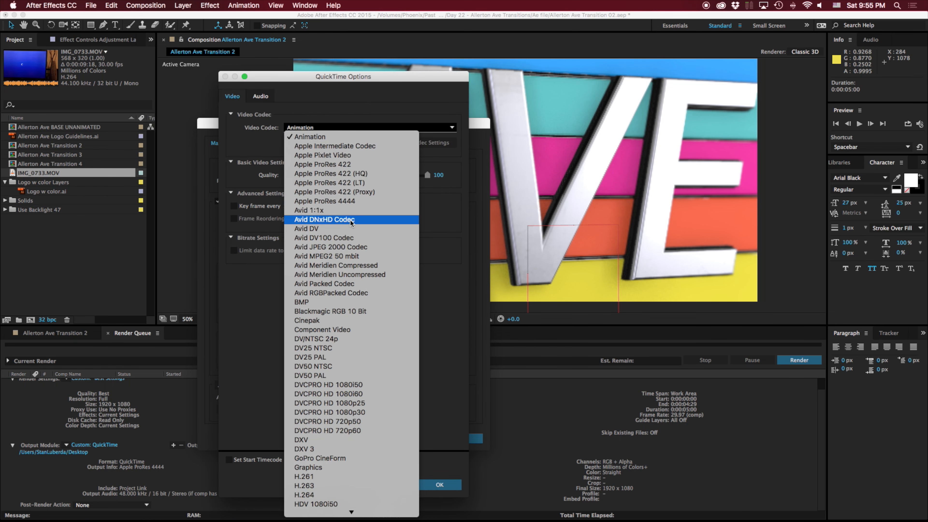
{"action": "key", "text": "Escape"}
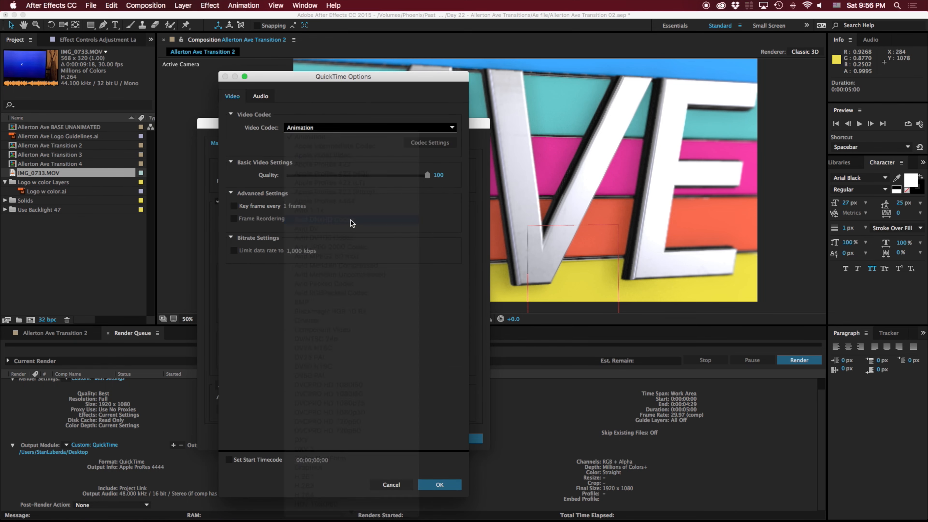
{"action": "key", "text": "Escape"}
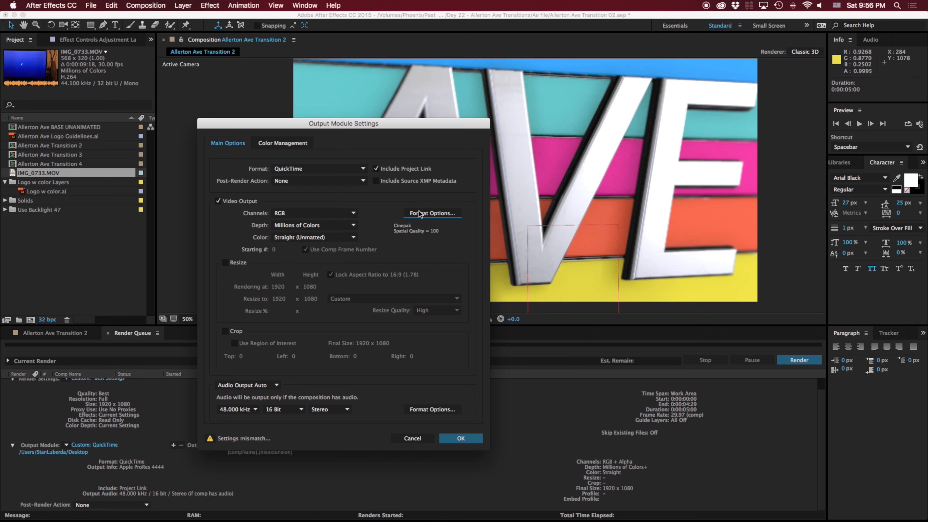
- Set the QuickTime video codec to TIFF and the output channels to RGB + Alpha
{"action": "left_click", "coordinate": [427, 214]}
{"action": "left_click", "coordinate": [399, 128]}
{"action": "mouse_move", "coordinate": [326, 512]}
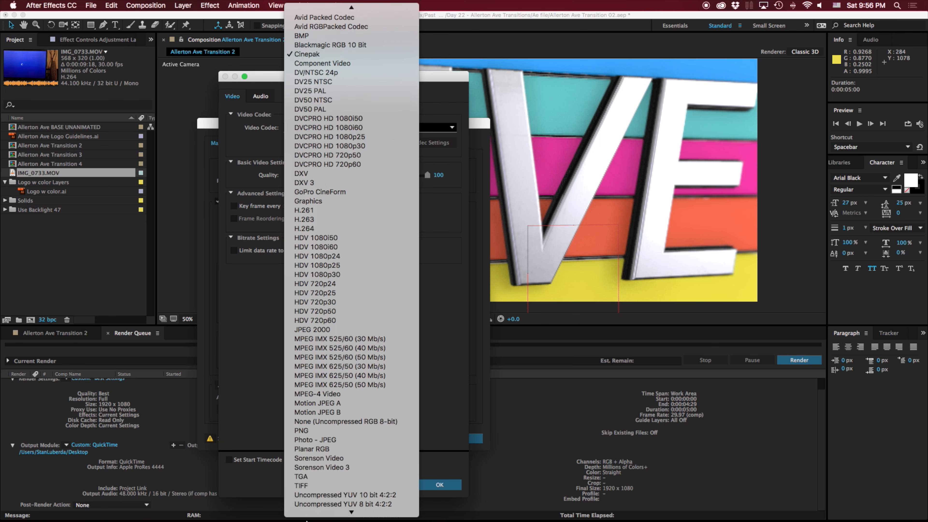
{"action": "left_click", "coordinate": [321, 434]}
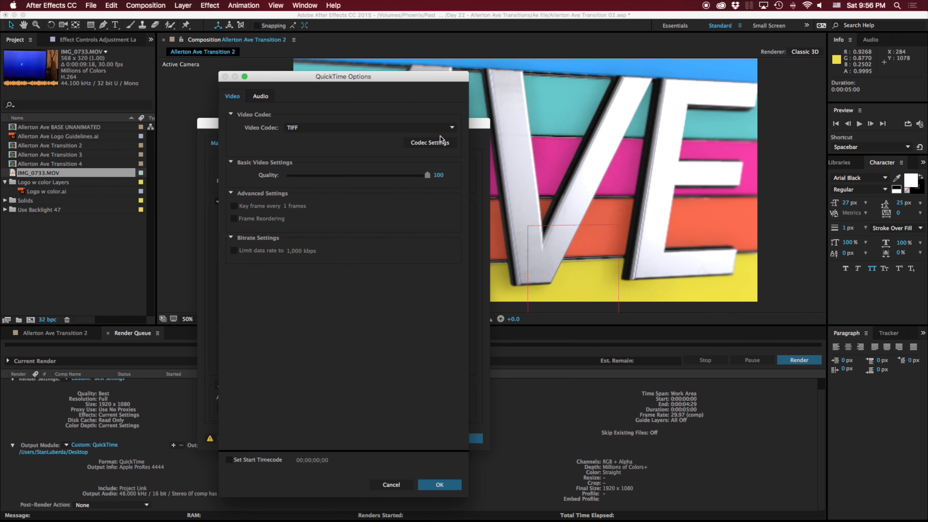
{"action": "left_click", "coordinate": [440, 484]}
{"action": "left_click", "coordinate": [338, 214]}
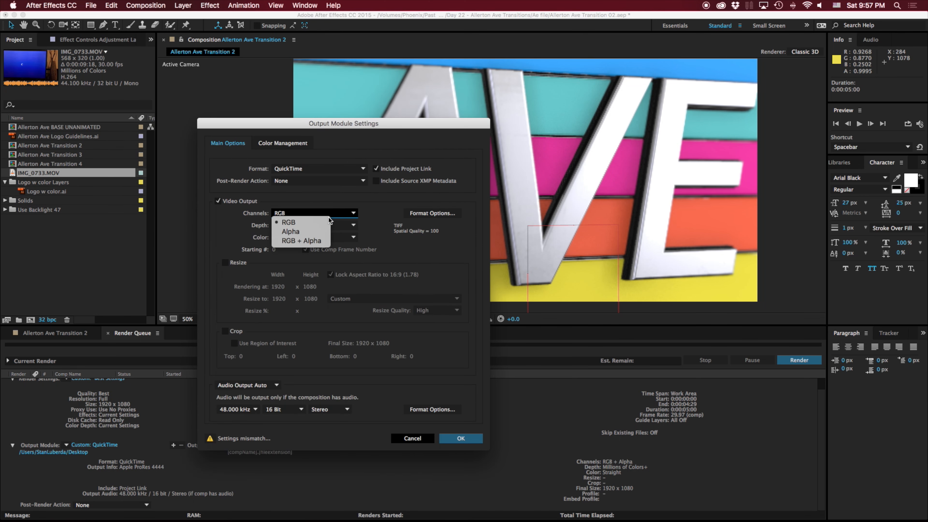
{"action": "left_click", "coordinate": [311, 241]}
- Set the QuickTime video codec to Avid DNxHD Codec and accept the output module settings
{"action": "left_click", "coordinate": [411, 213]}
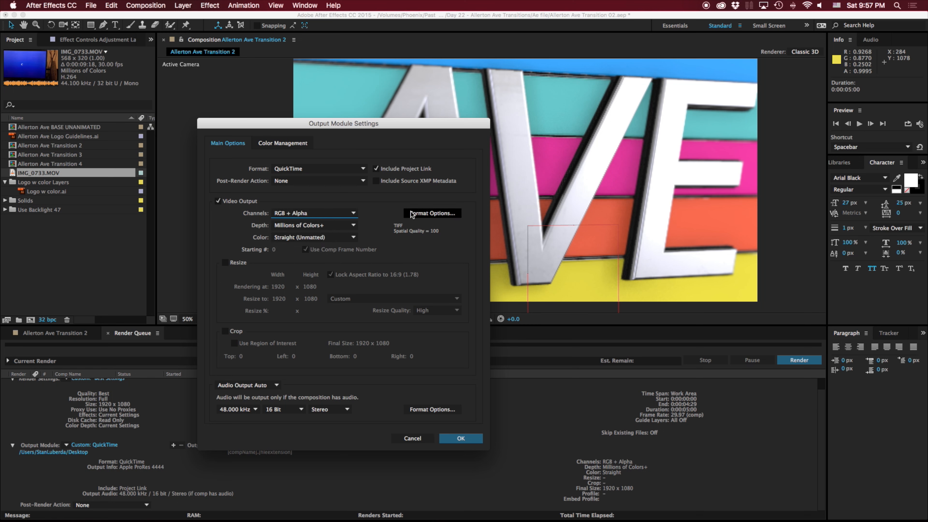
{"action": "left_click", "coordinate": [373, 127]}
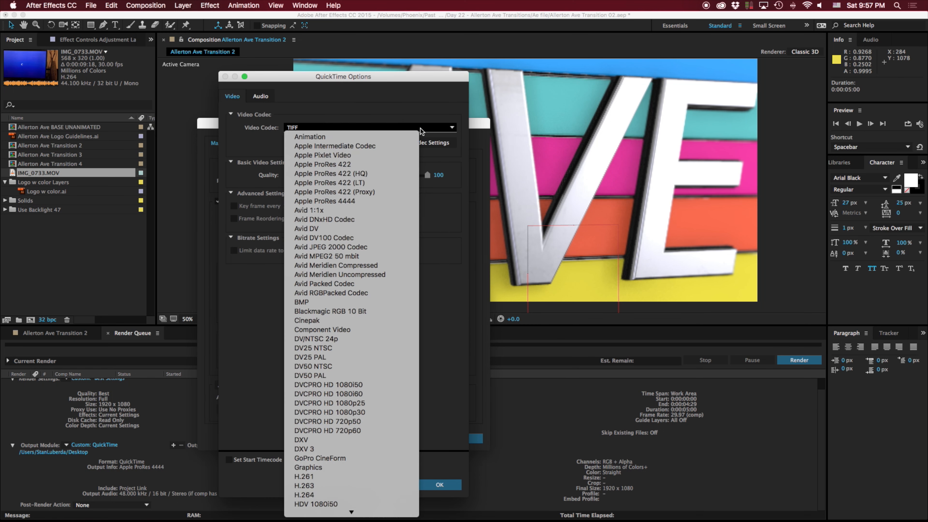
{"action": "left_click", "coordinate": [365, 220]}
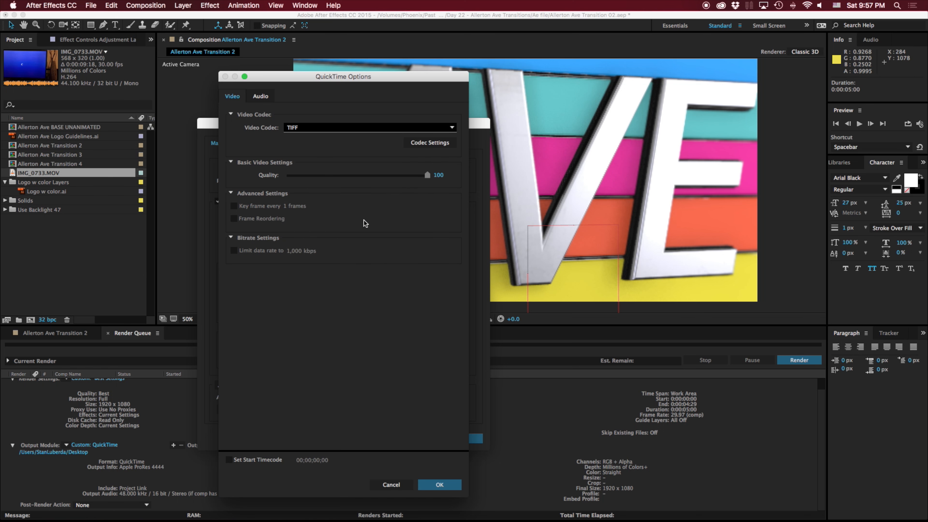
{"action": "left_click", "coordinate": [439, 485]}
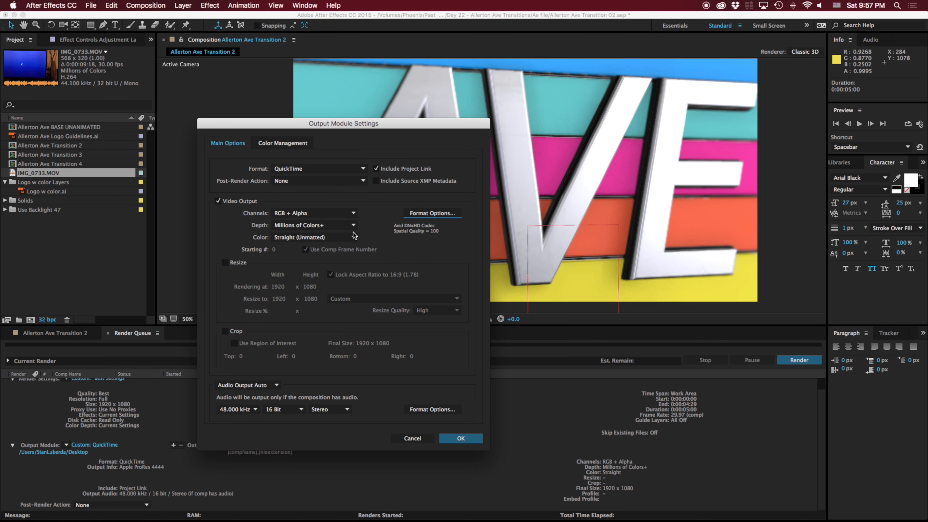
{"action": "left_click", "coordinate": [461, 438]}
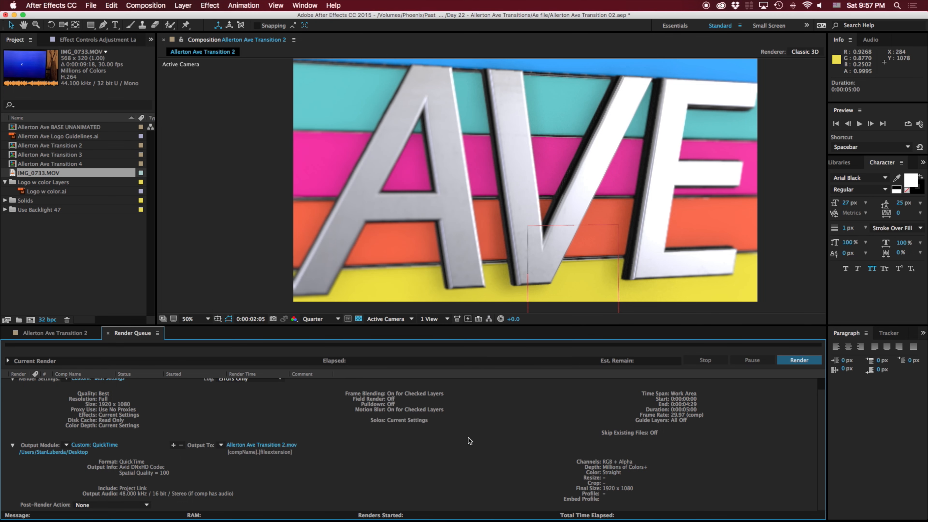
- Review the output module's presets and expanded details, and render the queued Allerton Ave Transition 2 composition
{"action": "left_click", "coordinate": [13, 445]}
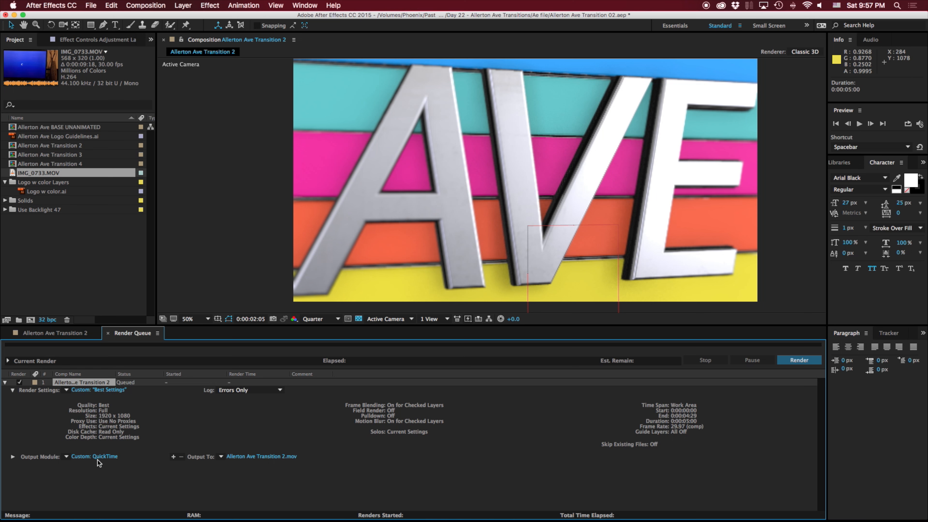
{"action": "left_click", "coordinate": [65, 457]}
{"action": "left_click", "coordinate": [24, 450]}
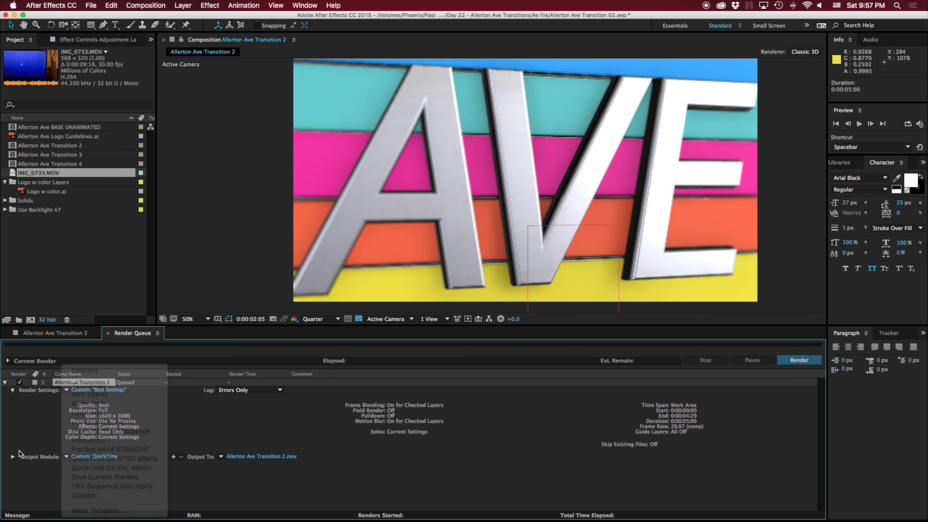
{"action": "left_click", "coordinate": [13, 457]}
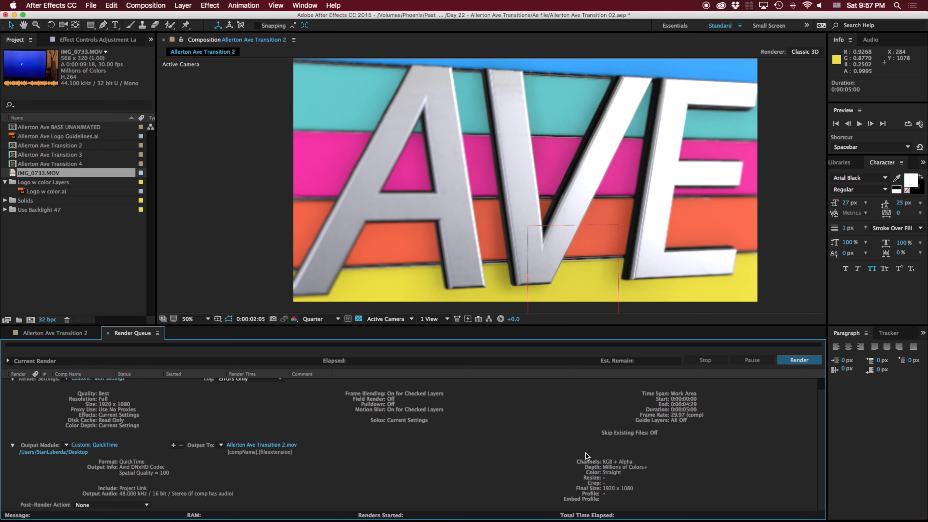
{"action": "left_click", "coordinate": [804, 361]}
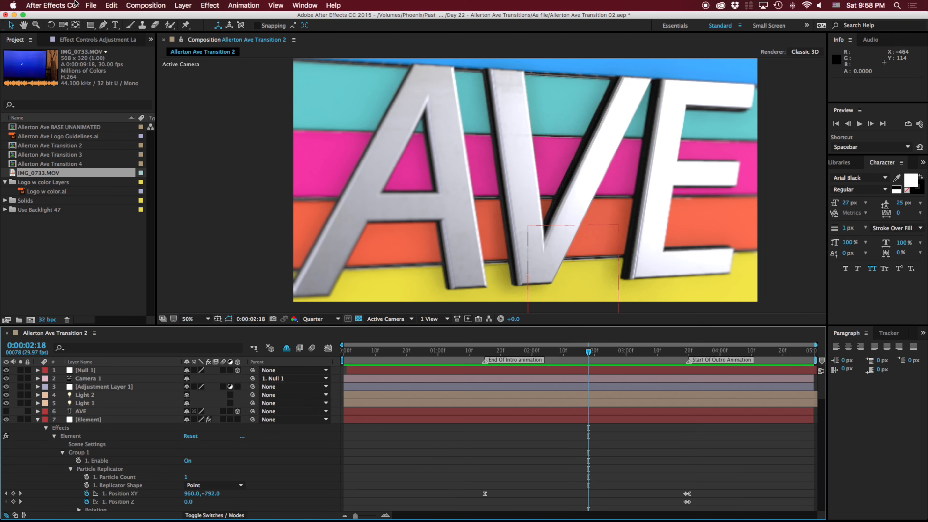
- Look through the export options available for the Allerton Ave Transition 2 composition
{"action": "left_click", "coordinate": [90, 6]}
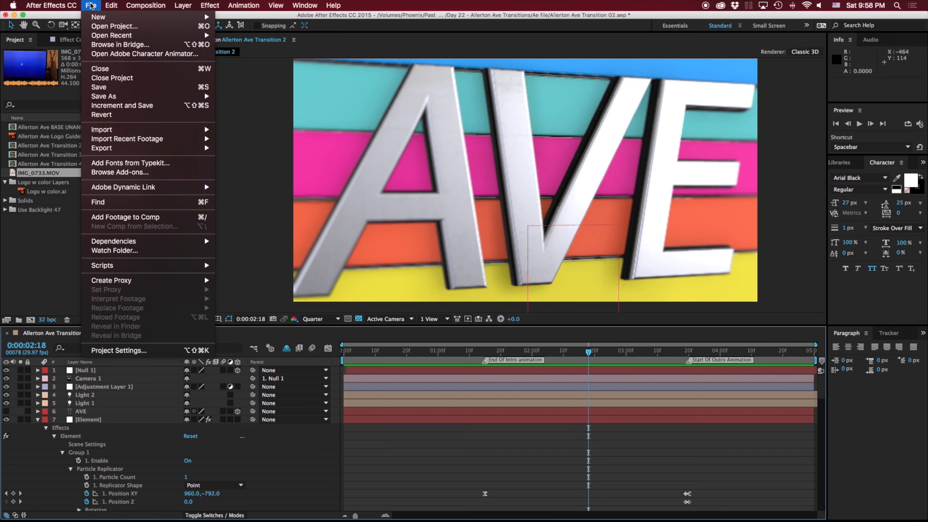
{"action": "mouse_move", "coordinate": [148, 147]}
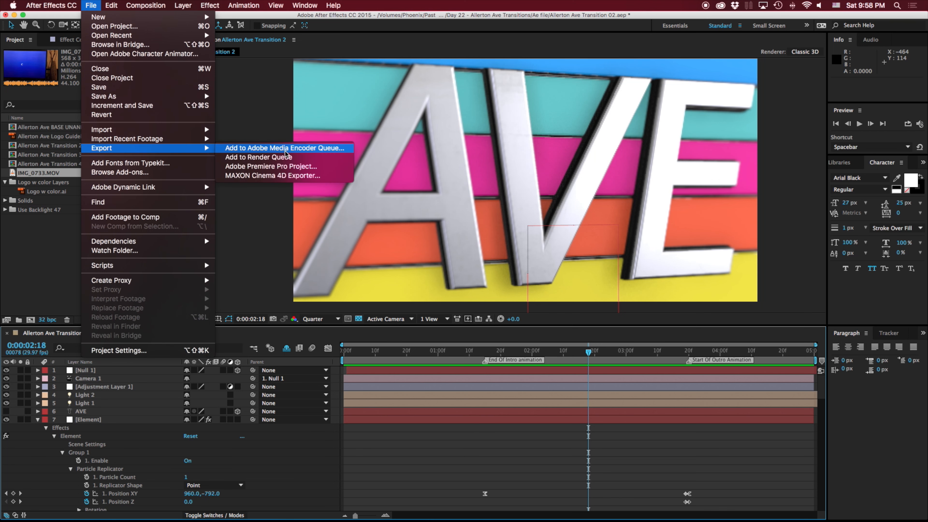
{"action": "left_click", "coordinate": [292, 149]}
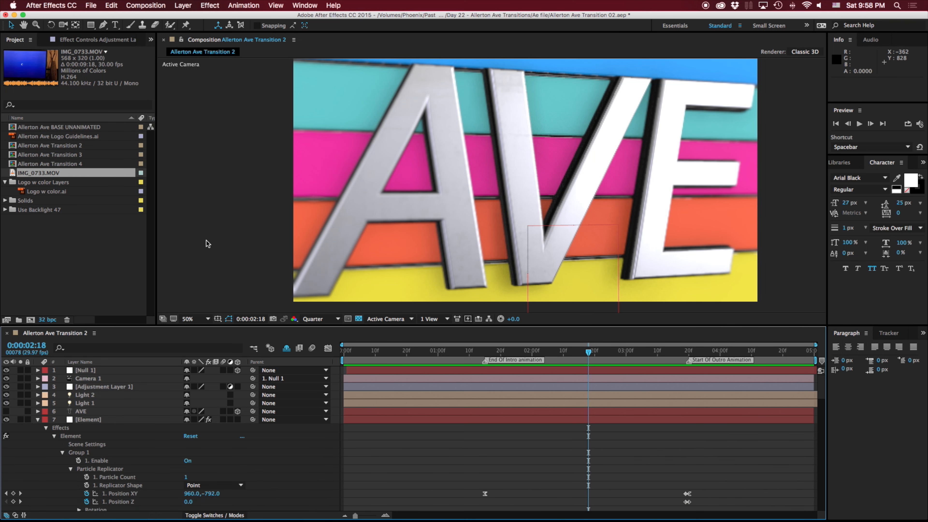
- Preview the transition animation and scrub the playhead to 0:00:02:14
{"action": "key", "text": "space"}
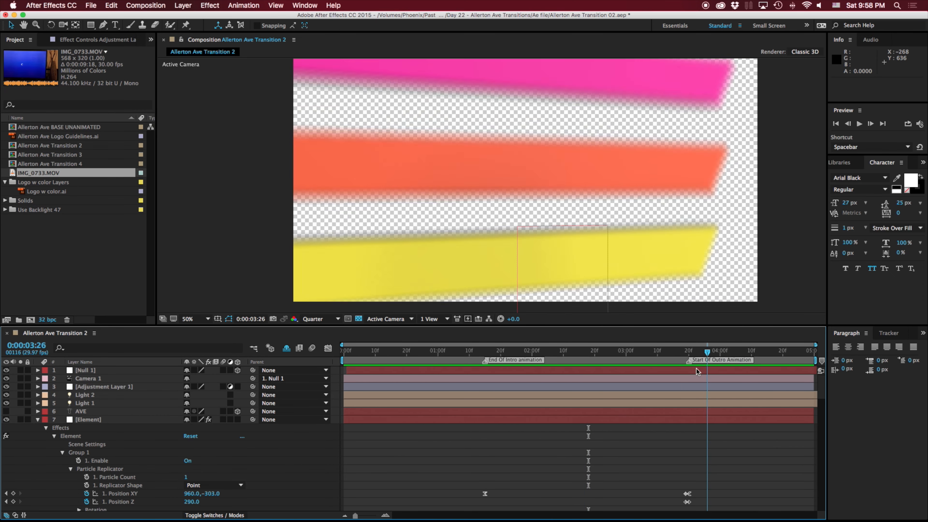
{"action": "left_click", "coordinate": [401, 355]}
{"action": "left_click_drag", "start_coordinate": [412, 353], "coordinate": [580, 355]}
- Add the Allerton Ave Transition 2 composition to the Render Queue
{"action": "left_click", "coordinate": [91, 5]}
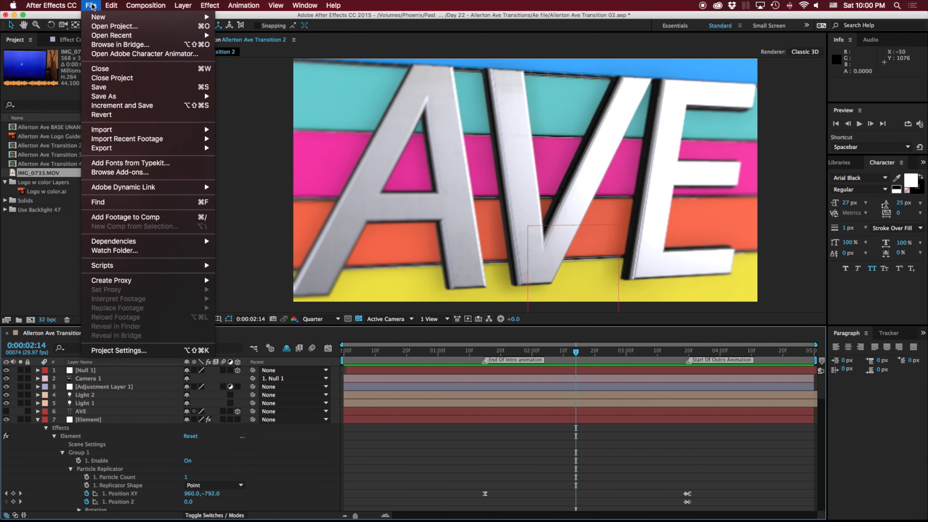
{"action": "mouse_move", "coordinate": [154, 147]}
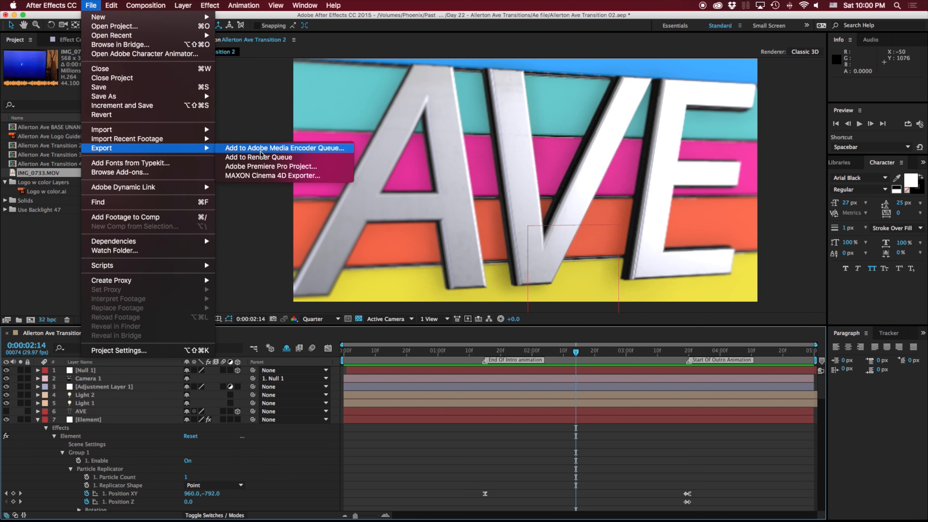
{"action": "left_click", "coordinate": [252, 158]}
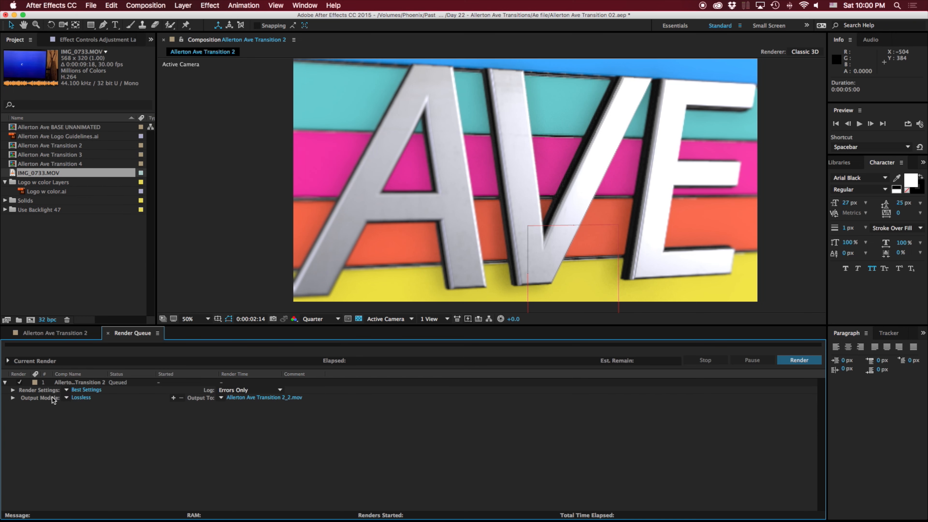
- Set the output module's QuickTime video codec to H.264, keep the channels at RGB, and accept the settings
{"action": "left_click", "coordinate": [74, 398]}
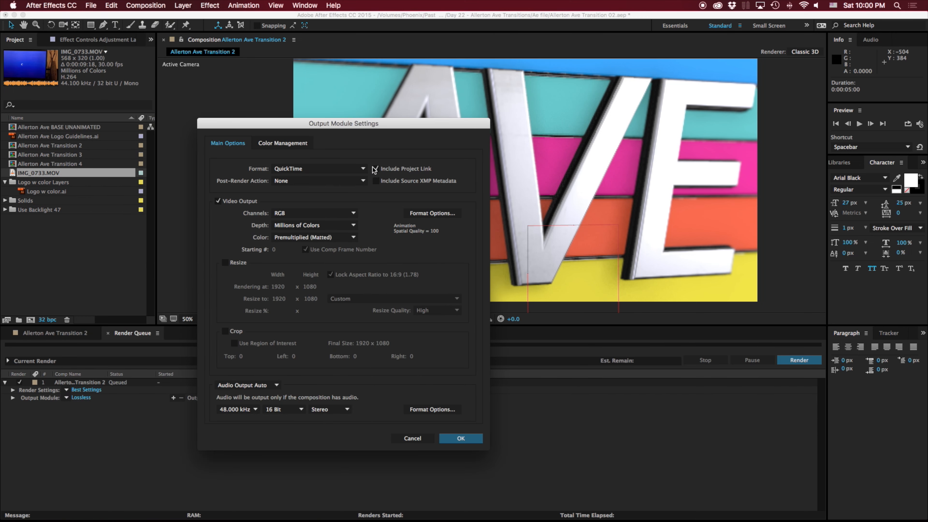
{"action": "left_click", "coordinate": [436, 214]}
{"action": "left_click", "coordinate": [392, 128]}
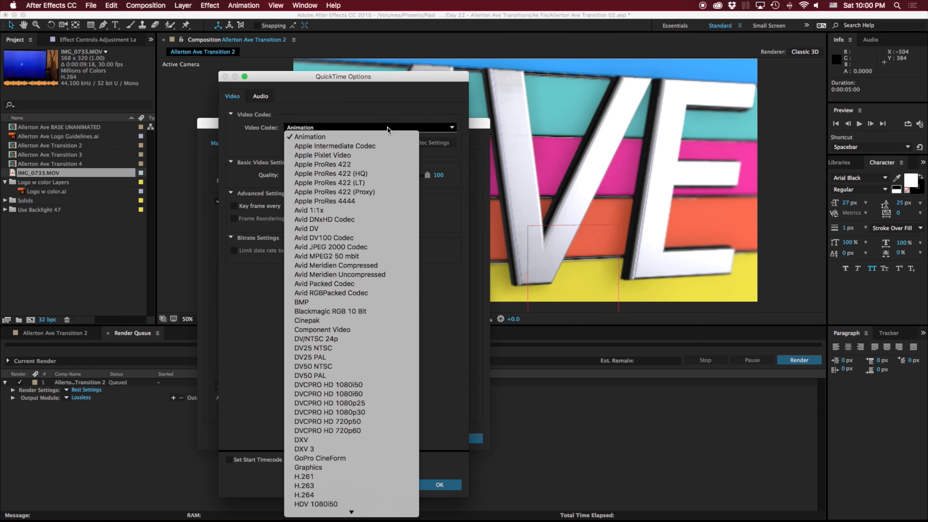
{"action": "scroll", "coordinate": [327, 458], "scroll_direction": "down", "scroll_amount": 2}
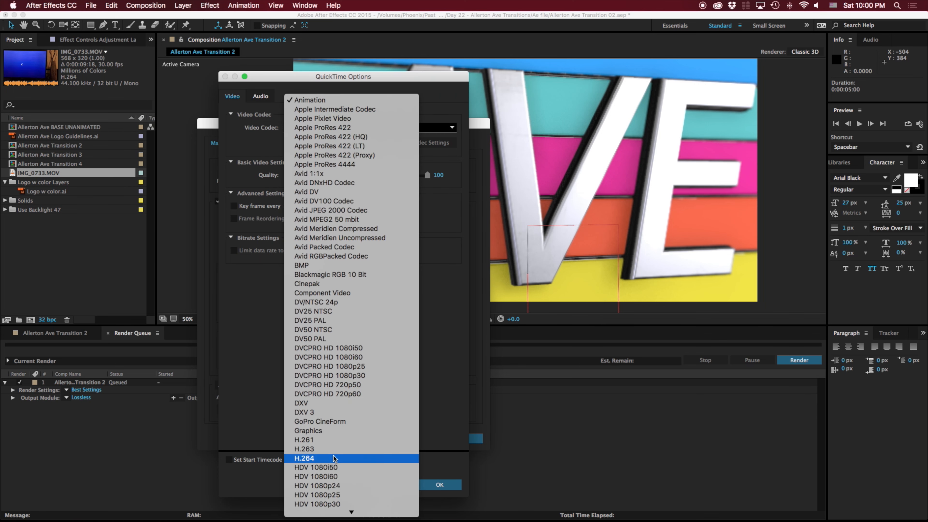
{"action": "left_click", "coordinate": [325, 459]}
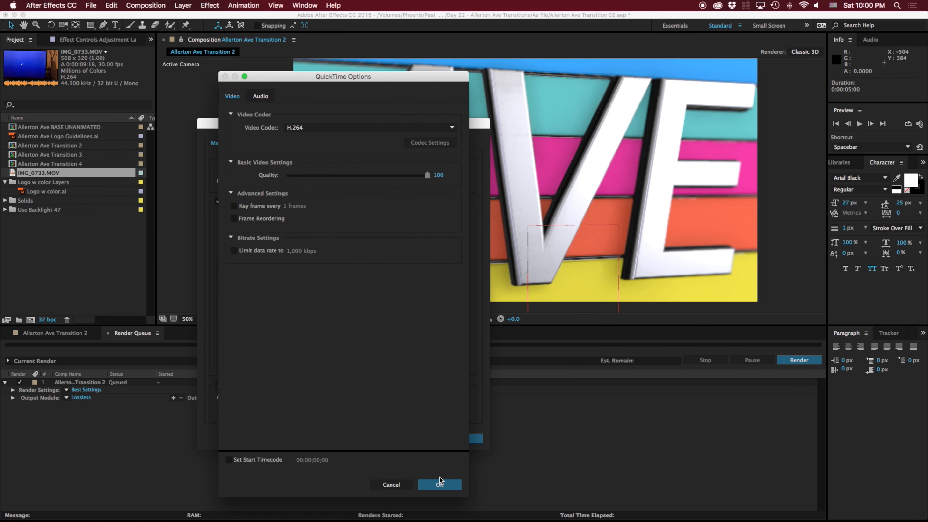
{"action": "left_click", "coordinate": [440, 484]}
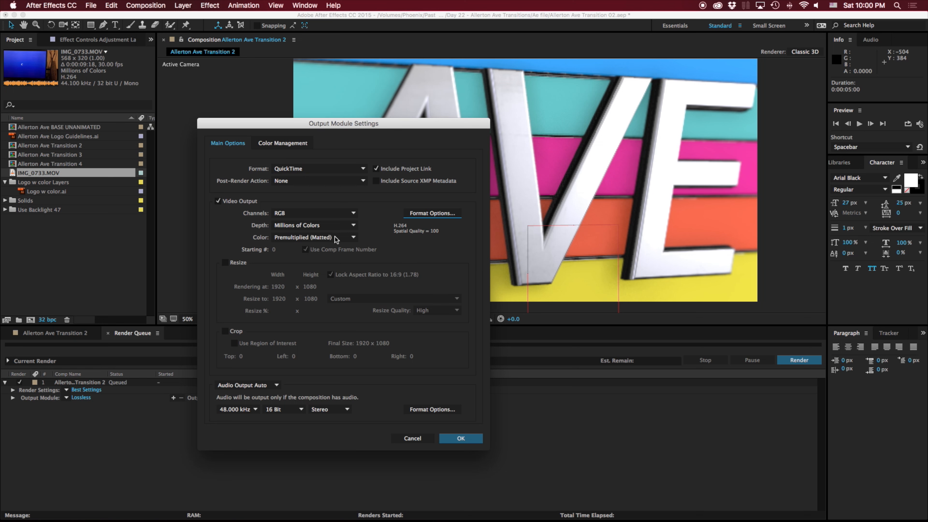
{"action": "left_click", "coordinate": [326, 215]}
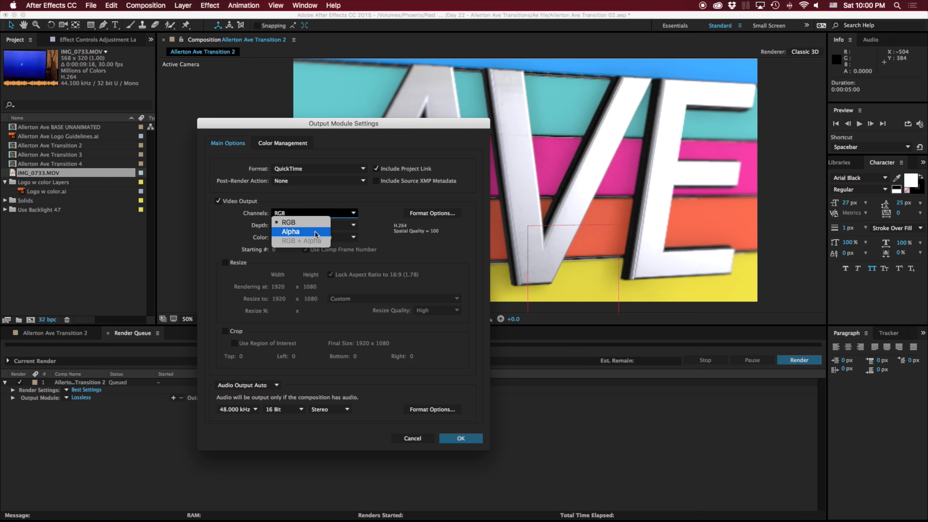
{"action": "left_click", "coordinate": [387, 219]}
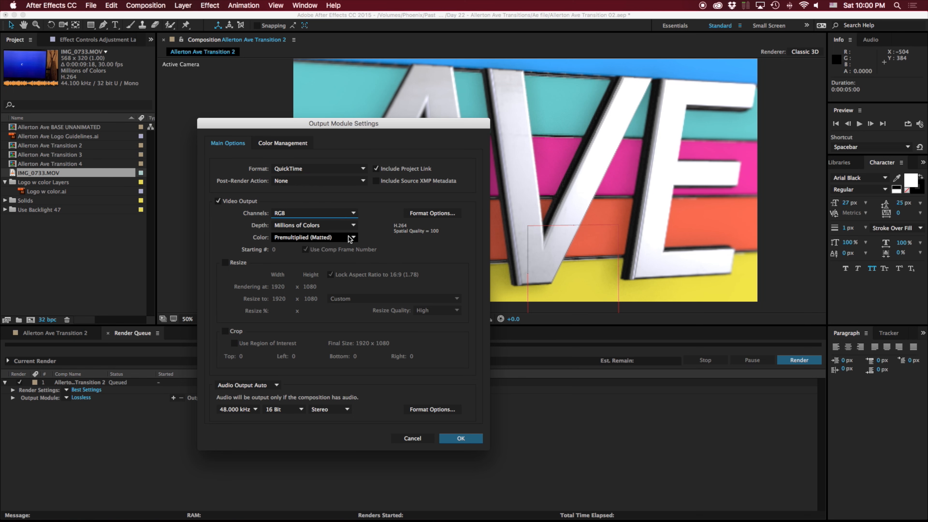
{"action": "left_click", "coordinate": [462, 440]}
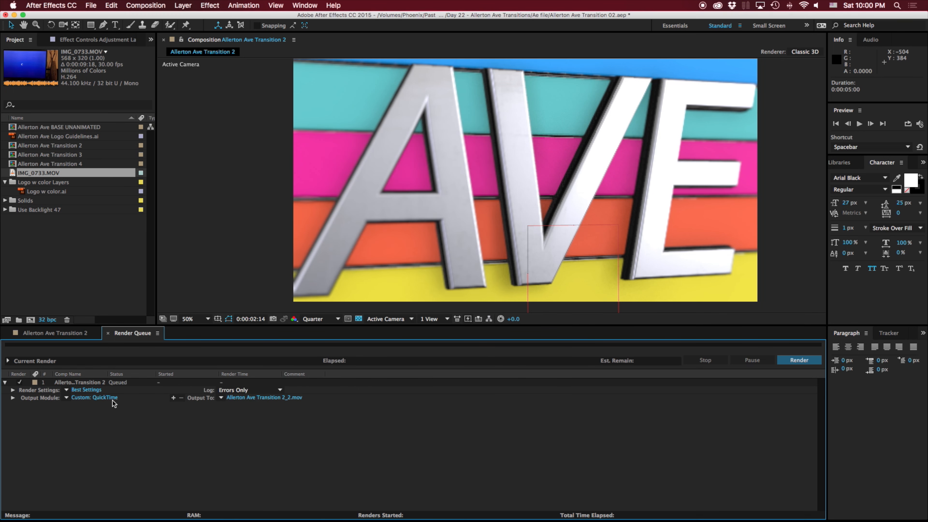
- Set the queued composition's render settings to Quarter resolution and Draft quality
{"action": "left_click", "coordinate": [78, 390]}
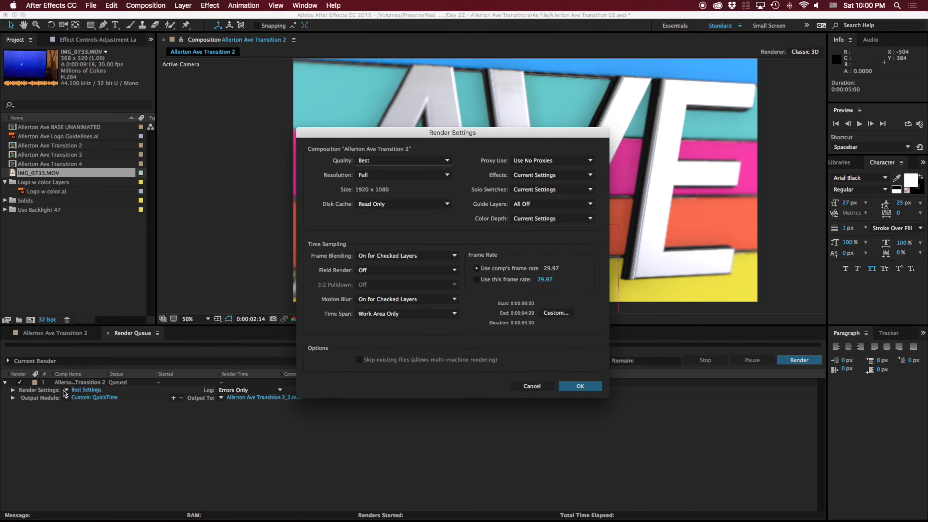
{"action": "left_click", "coordinate": [402, 175]}
{"action": "left_click", "coordinate": [398, 227]}
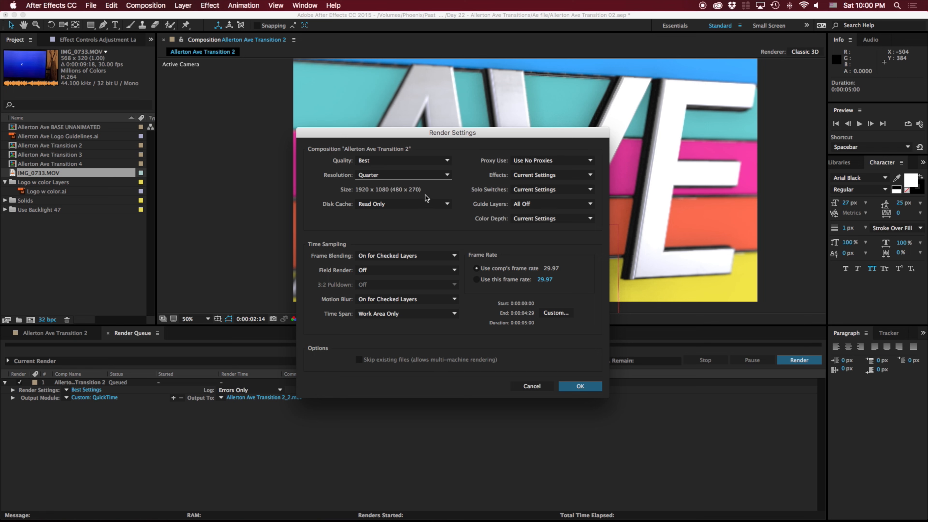
{"action": "left_click", "coordinate": [429, 160]}
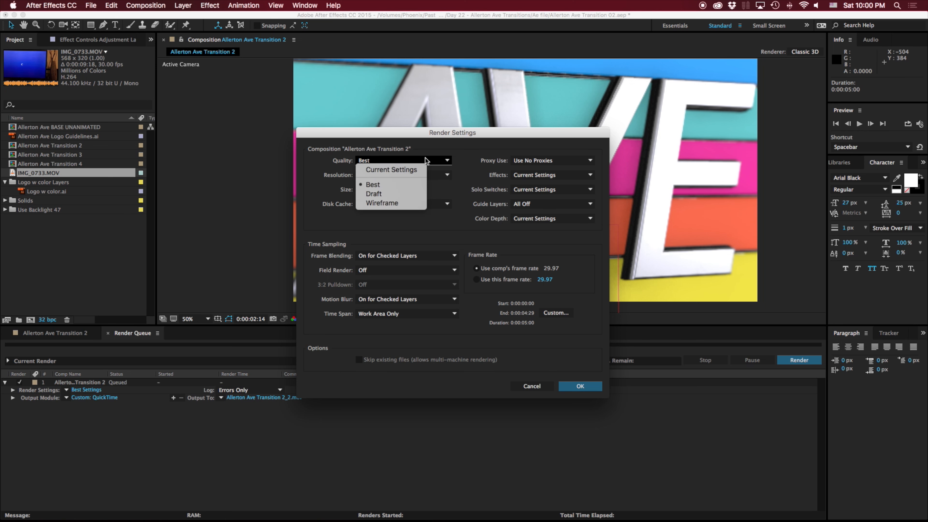
{"action": "left_click", "coordinate": [403, 193]}
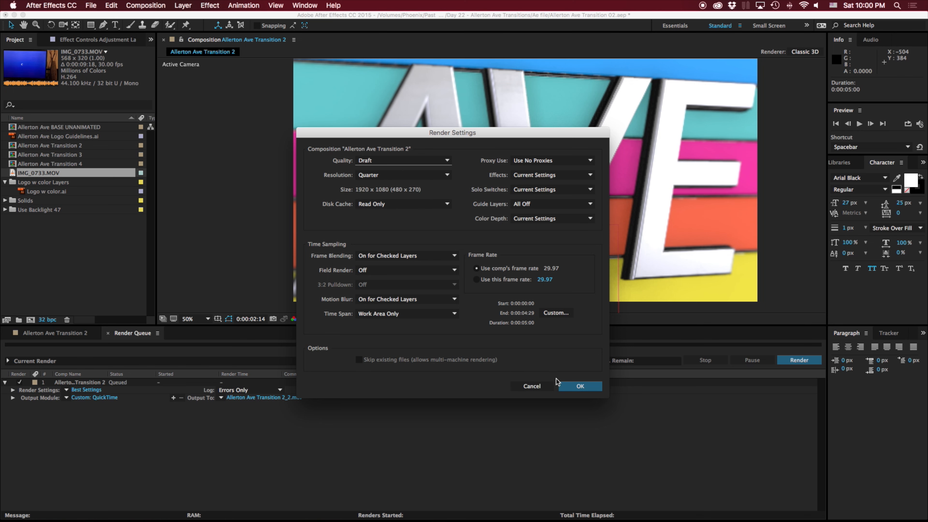
{"action": "left_click", "coordinate": [577, 386]}
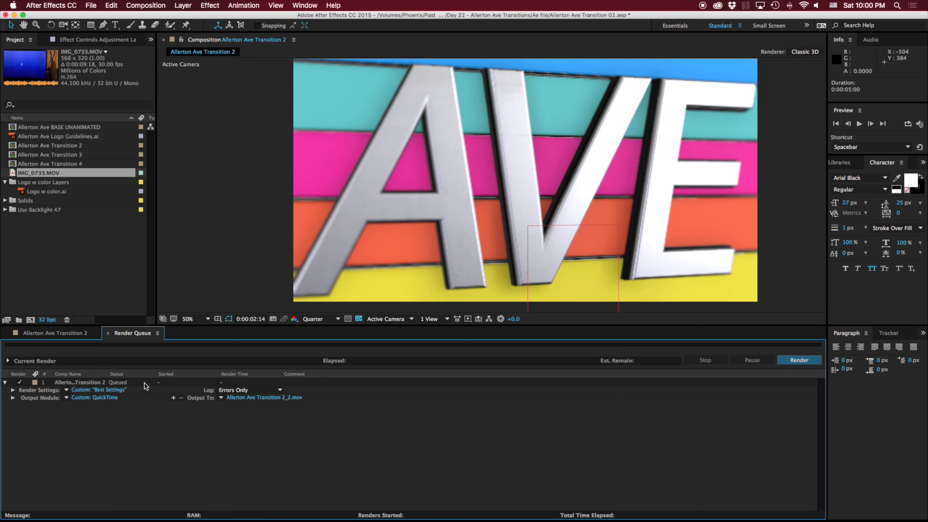
- Review the output module settings and the expanded render settings details of the queued composition
{"action": "left_click", "coordinate": [90, 398]}
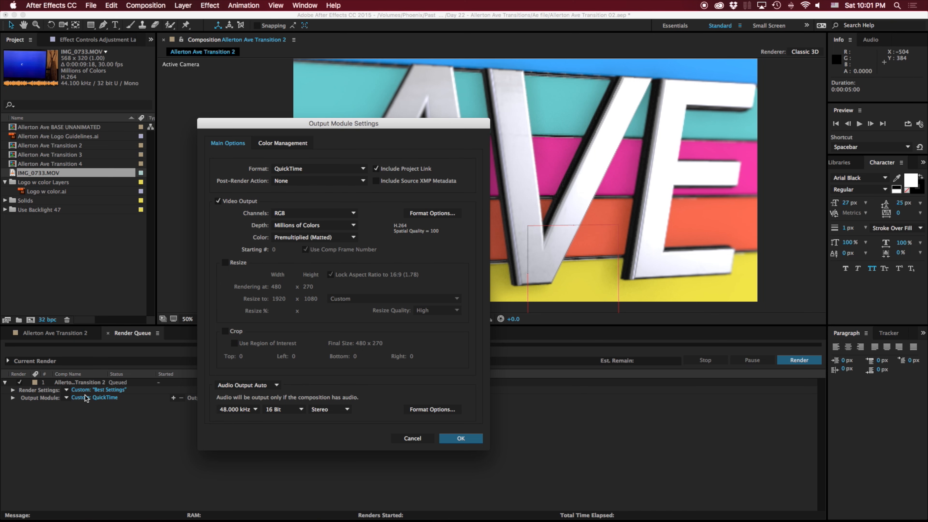
{"action": "left_click", "coordinate": [425, 438]}
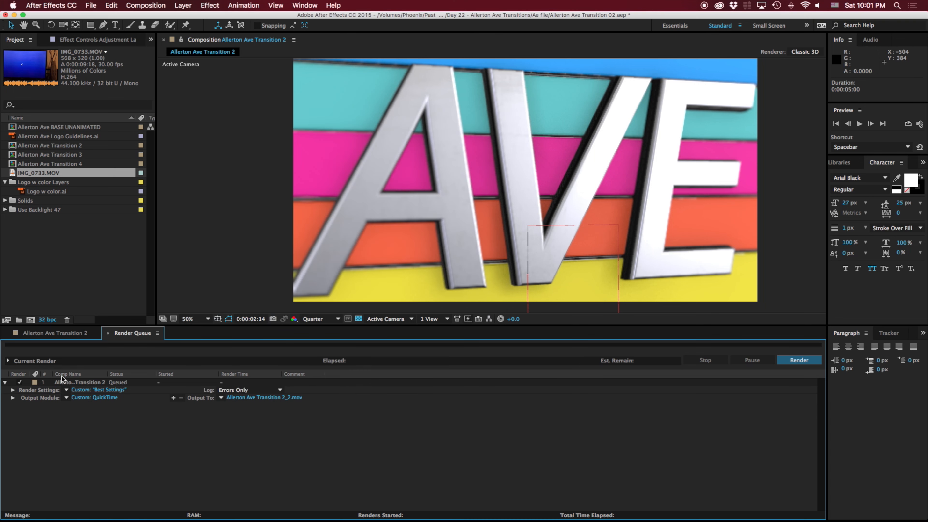
{"action": "left_click", "coordinate": [14, 390]}
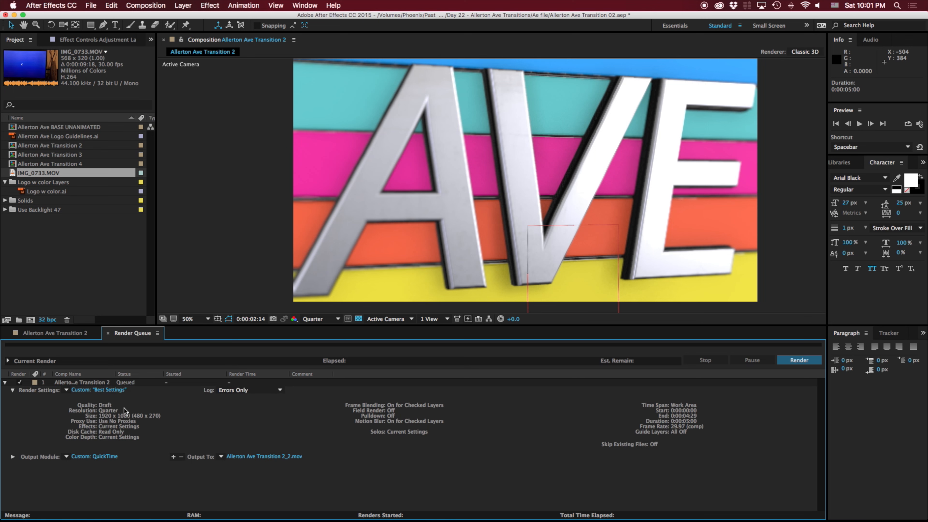
- Save the current render settings as a template named 1/4 Rez Draft
{"action": "left_click", "coordinate": [66, 391]}
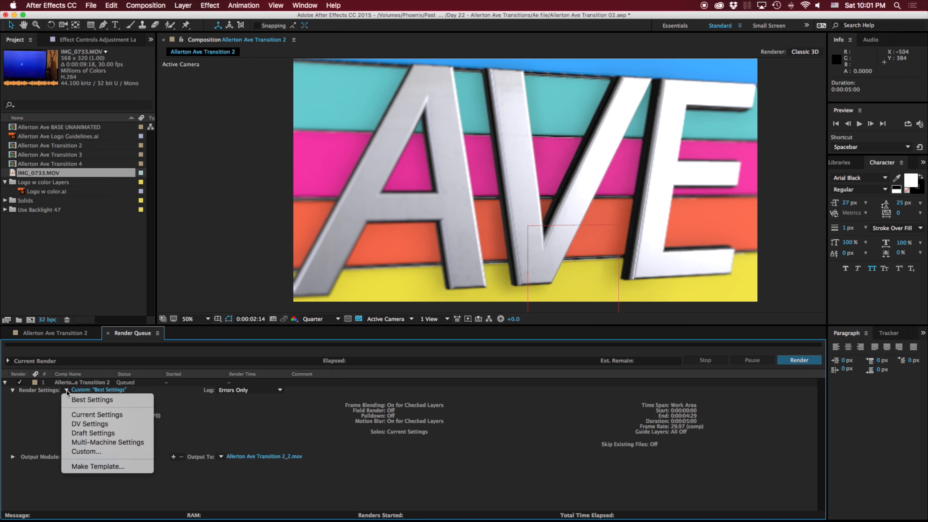
{"action": "left_click", "coordinate": [87, 468]}
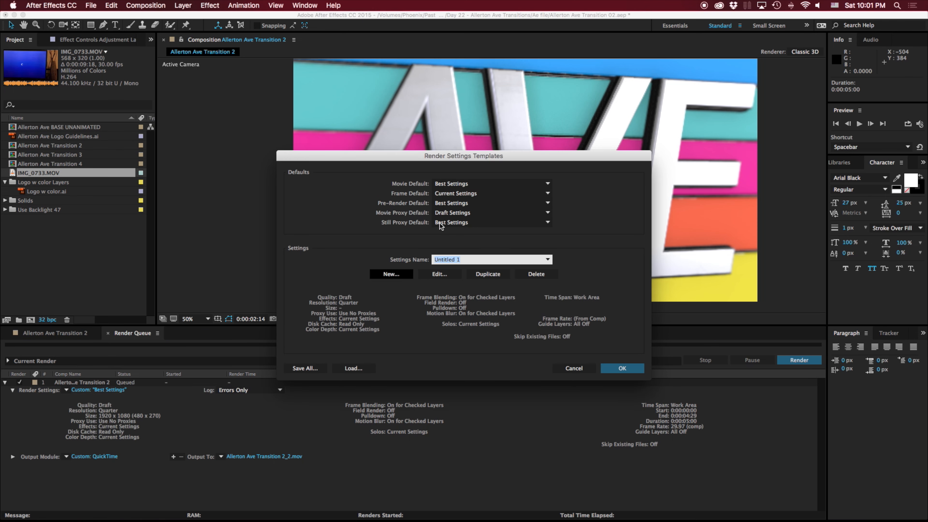
{"action": "left_click", "coordinate": [438, 274]}
{"action": "type", "text": "1/4 Rez Draft"}
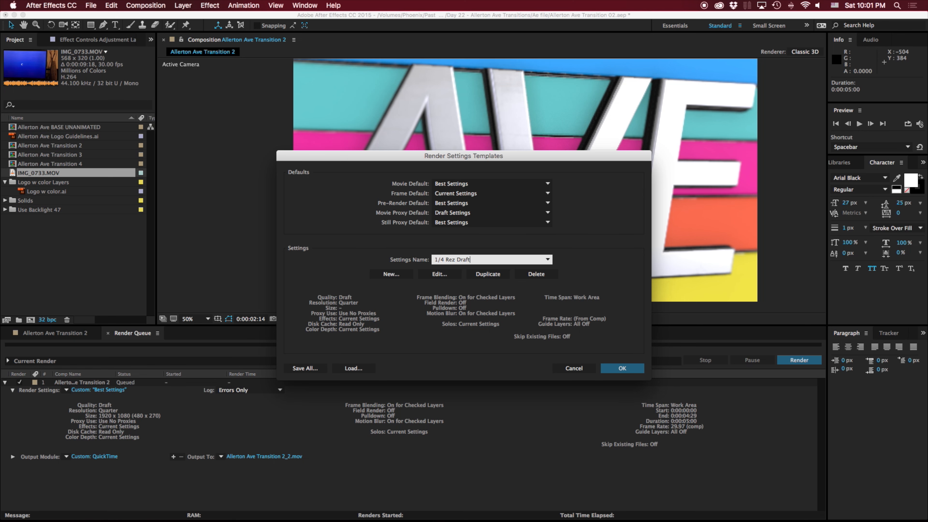
{"action": "left_click", "coordinate": [623, 368]}
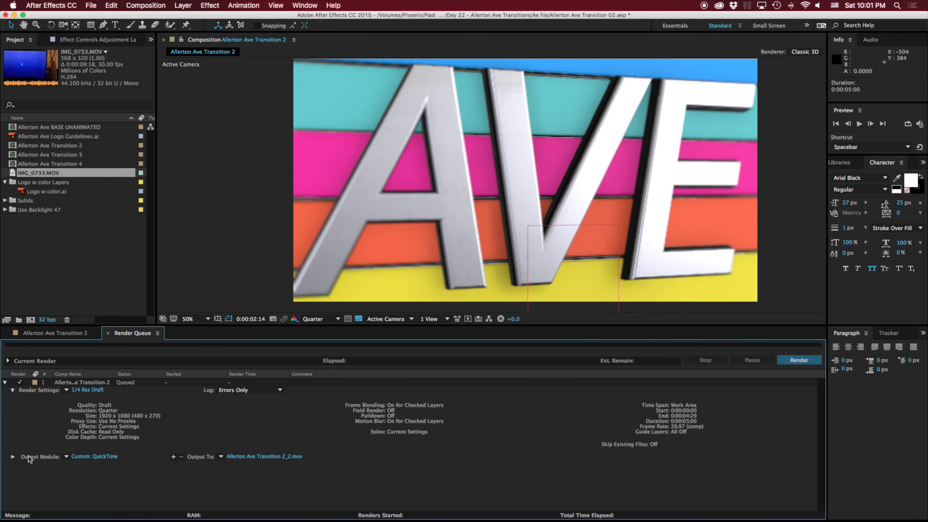
- Expand the output module's details and review its format, codec and output size settings
{"action": "left_click", "coordinate": [56, 457]}
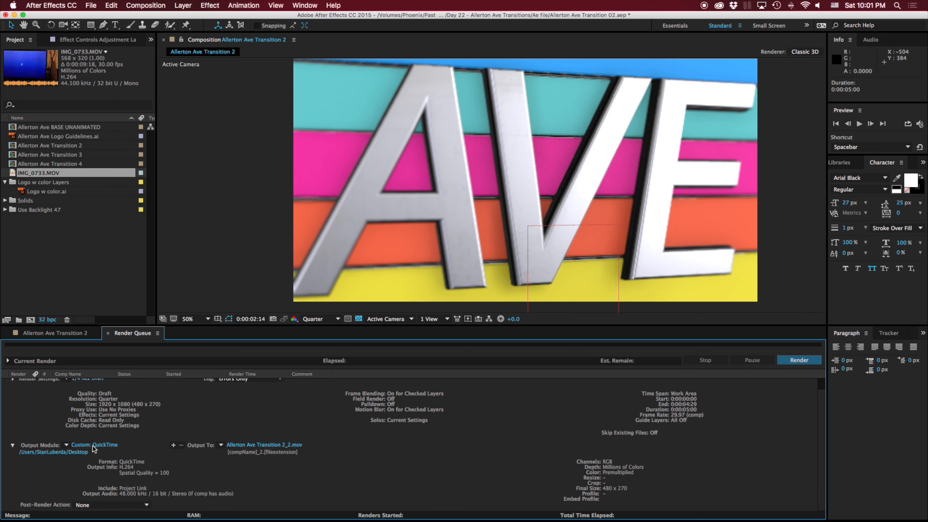
{"action": "left_click", "coordinate": [93, 445]}
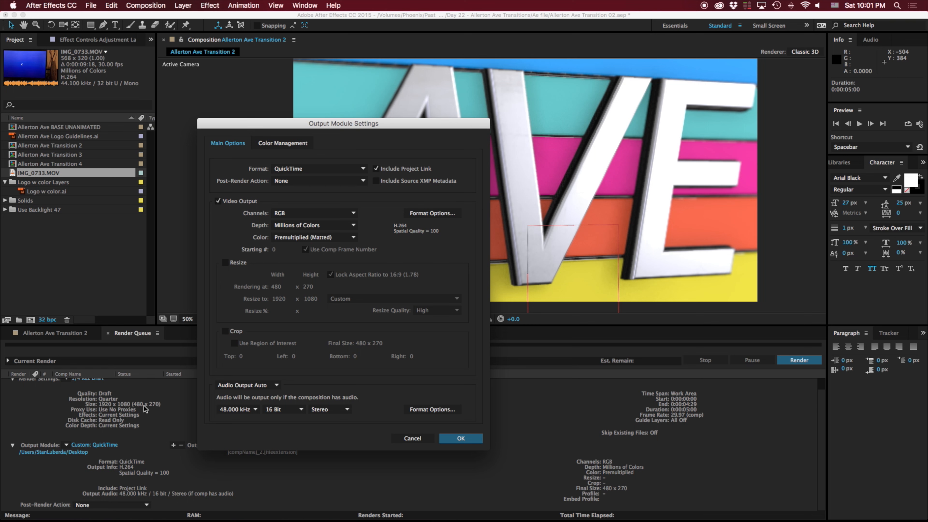
{"action": "left_click", "coordinate": [460, 439]}
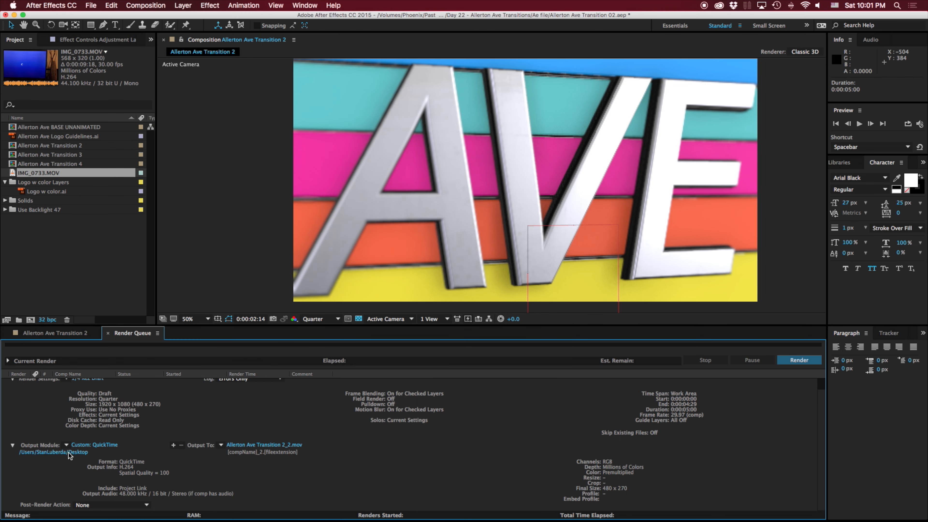
- Add a second output module to the queued composition, using QuickTime with the Apple ProRes 4444 codec and RGB + Alpha channels
{"action": "left_click", "coordinate": [174, 445]}
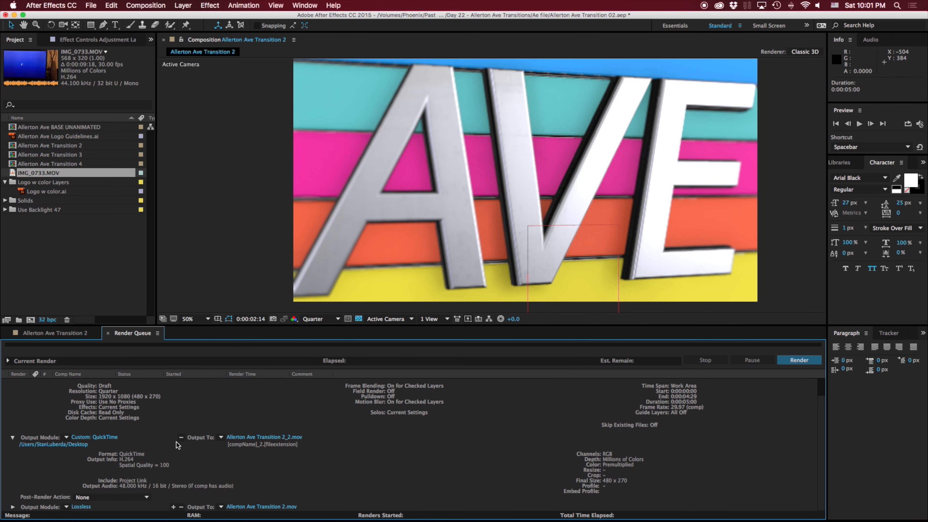
{"action": "key", "text": "super+z"}
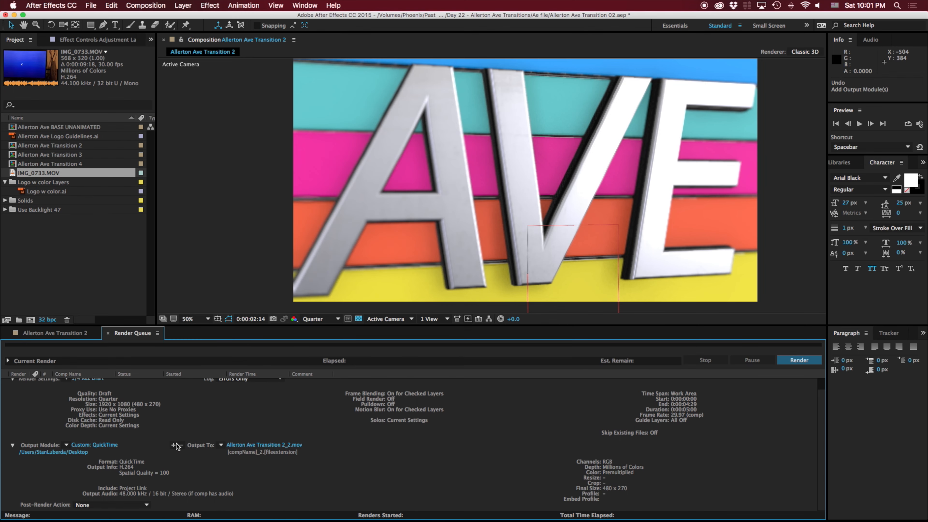
{"action": "left_click", "coordinate": [173, 445]}
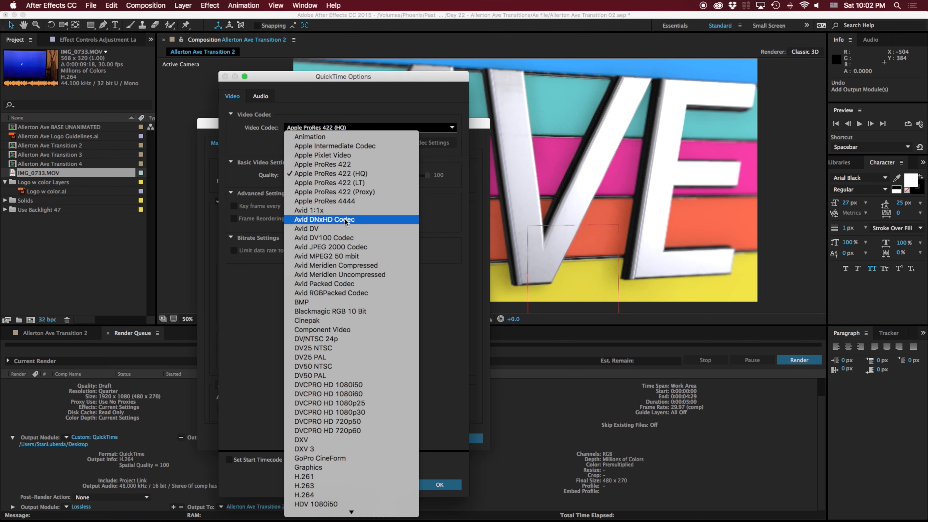
{"action": "left_click", "coordinate": [344, 200]}
{"action": "left_click", "coordinate": [440, 484]}
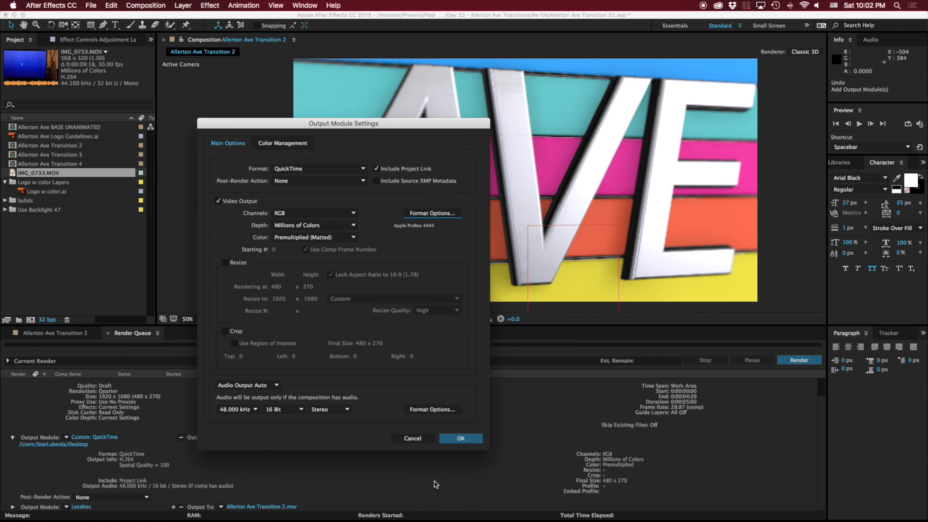
{"action": "left_click", "coordinate": [326, 214]}
{"action": "left_click", "coordinate": [325, 241]}
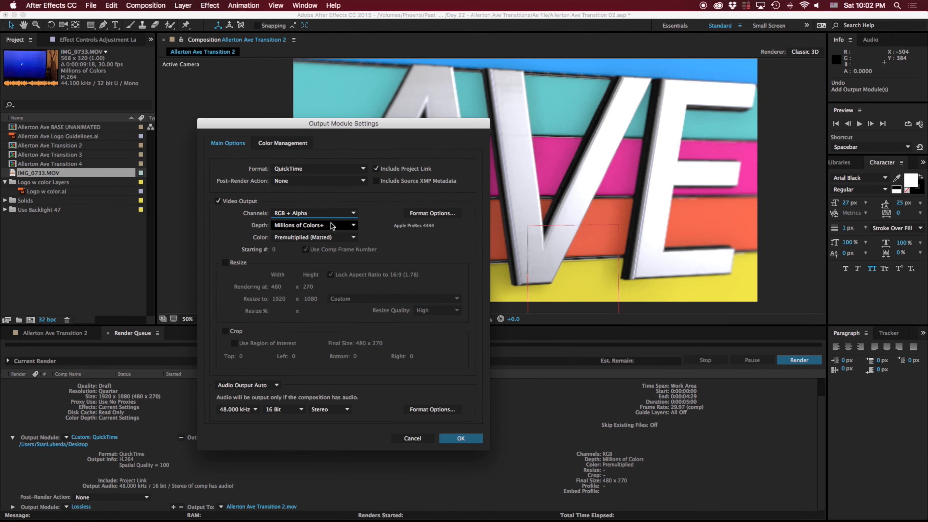
{"action": "left_click", "coordinate": [469, 439]}
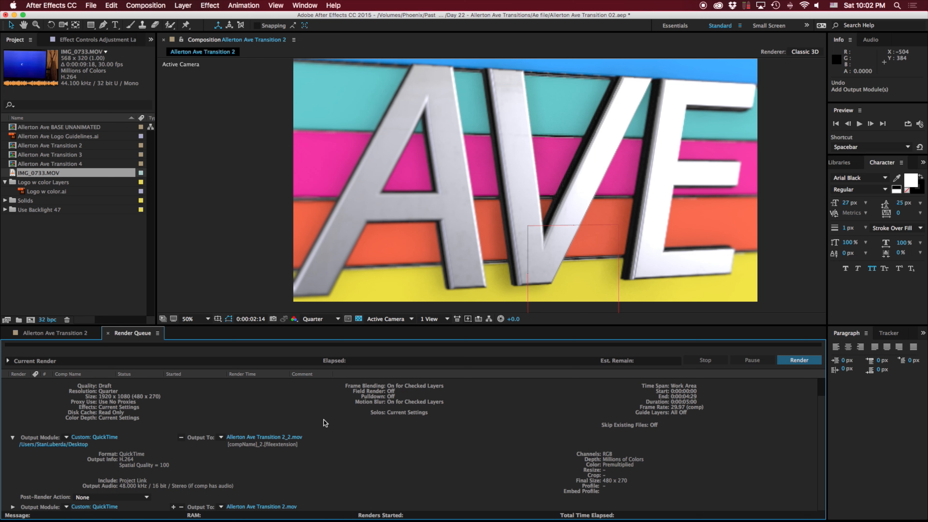
- Switch to Adobe Media Encoder and review the queued Allerton Ave Transition 2 job and the user presets in the Preset Browser
{"action": "left_click", "coordinate": [789, 360]}
{"action": "mouse_move", "coordinate": [650, 517]}
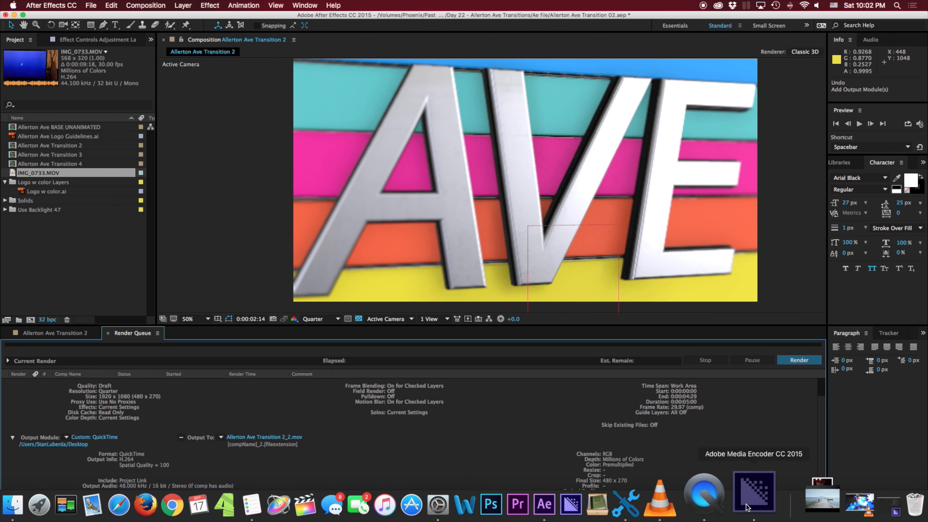
{"action": "left_click", "coordinate": [797, 507]}
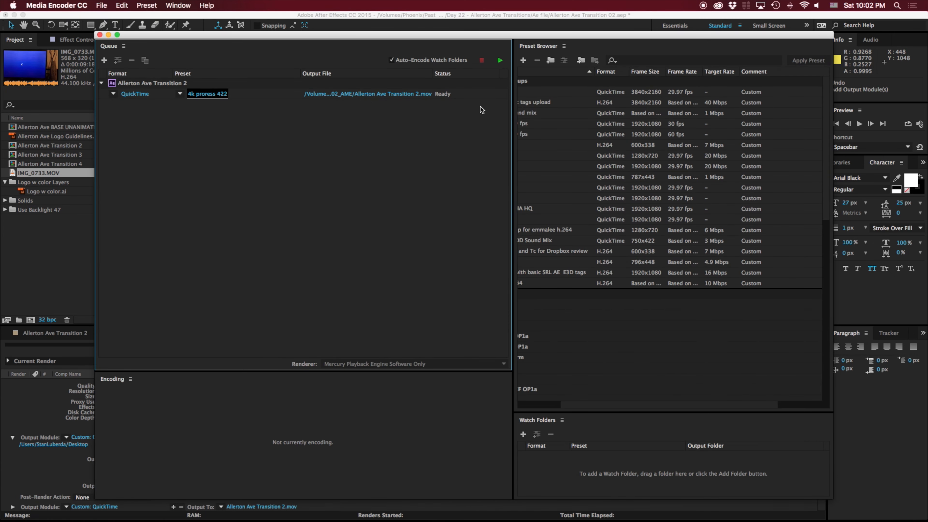
{"action": "scroll", "coordinate": [552, 175], "scroll_direction": "right", "scroll_amount": 3}
{"action": "scroll", "coordinate": [572, 124], "scroll_direction": "left", "scroll_amount": 5}
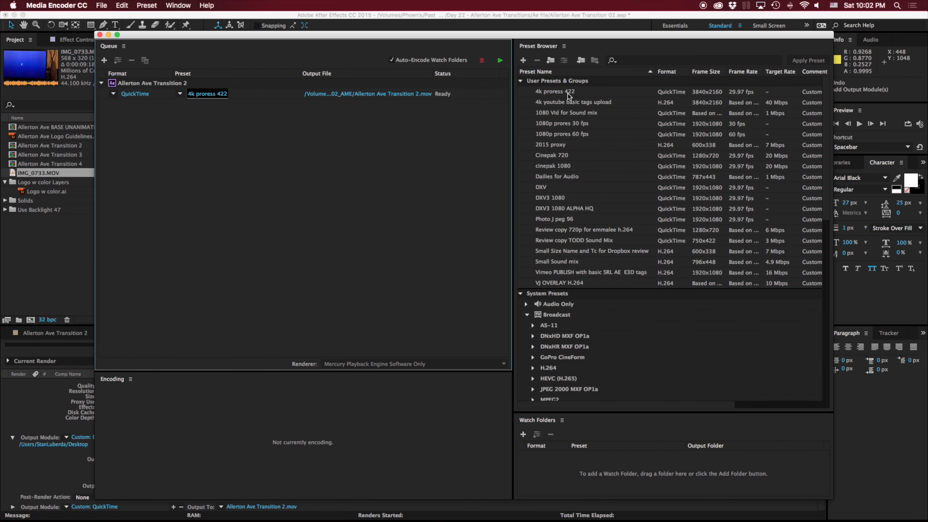
{"action": "mouse_move", "coordinate": [572, 96]}
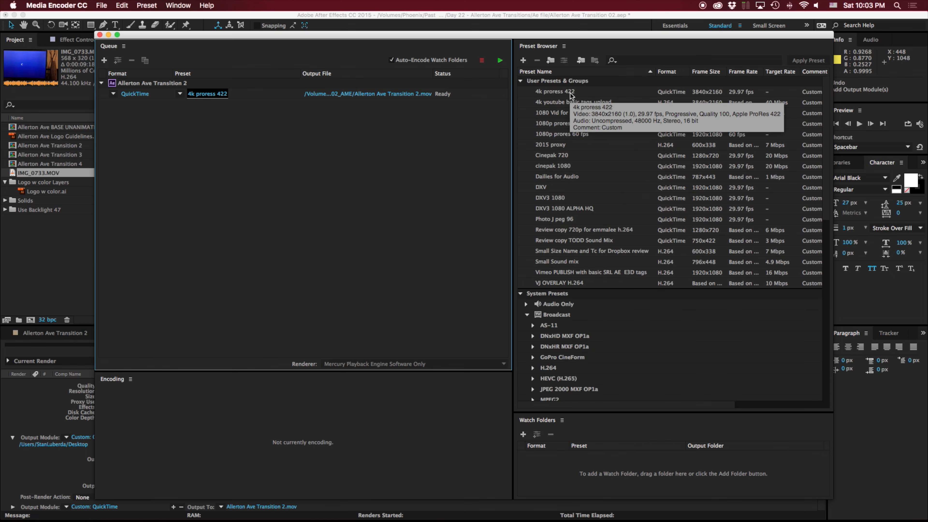
{"action": "mouse_move", "coordinate": [562, 169]}
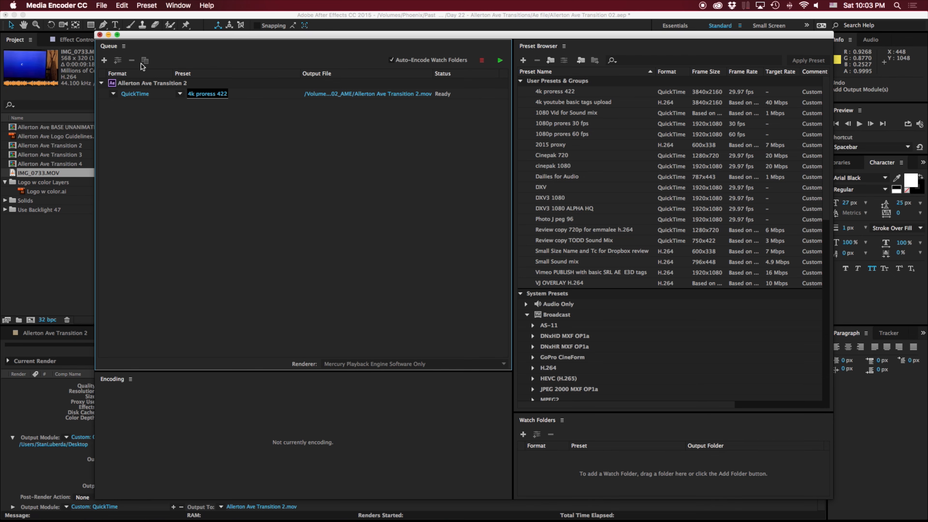
{"action": "left_click", "coordinate": [108, 34]}
- Switch to Finder and preview matte Wipe Allerton Ave PROCESS.mp4 from the Day 22 - Allerton Ave Transitions folder
{"action": "key", "text": "super+Tab"}
{"action": "scroll", "coordinate": [460, 212], "scroll_direction": "up", "scroll_amount": 2}
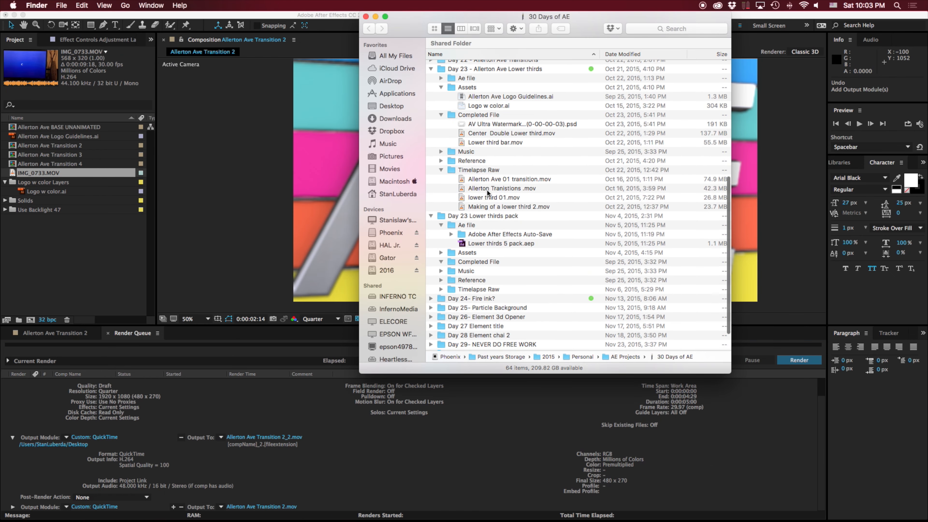
{"action": "left_click", "coordinate": [487, 198]}
{"action": "left_click", "coordinate": [483, 133]}
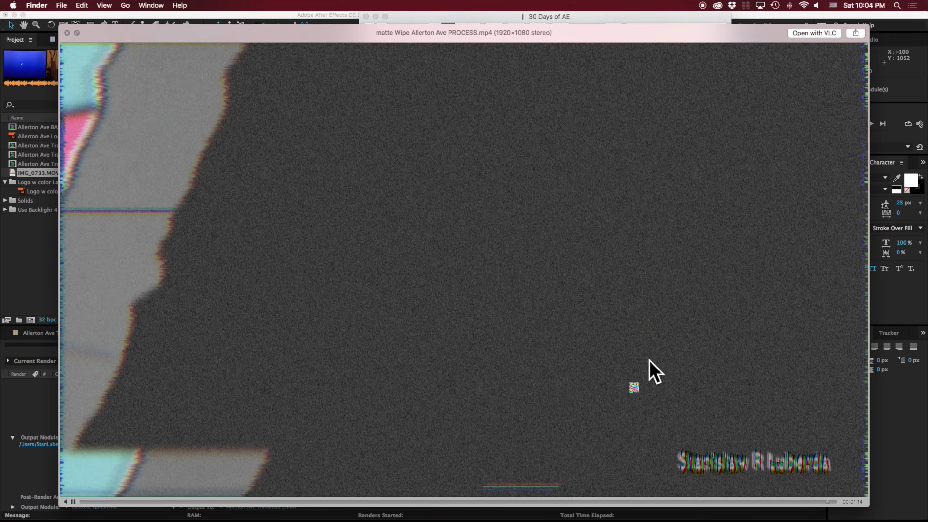
{"action": "key", "text": "space"}
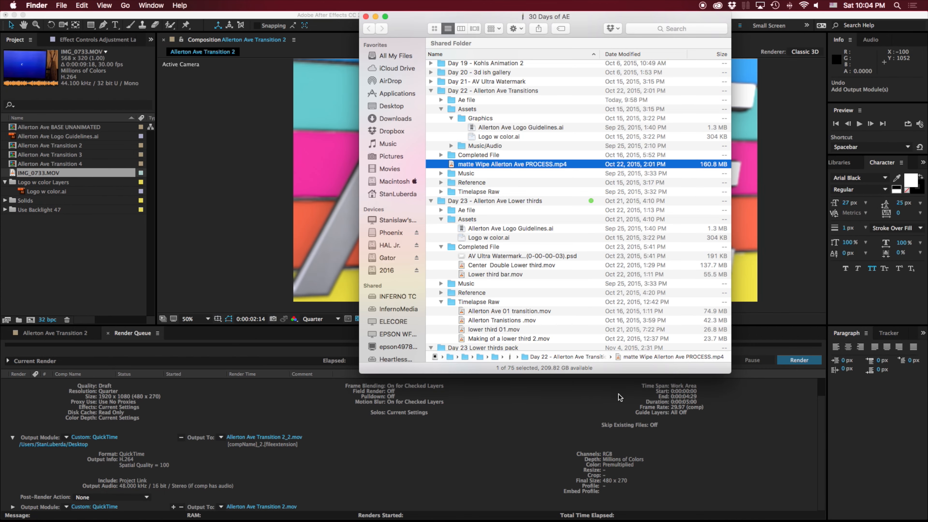
{"action": "left_click", "coordinate": [365, 16]}
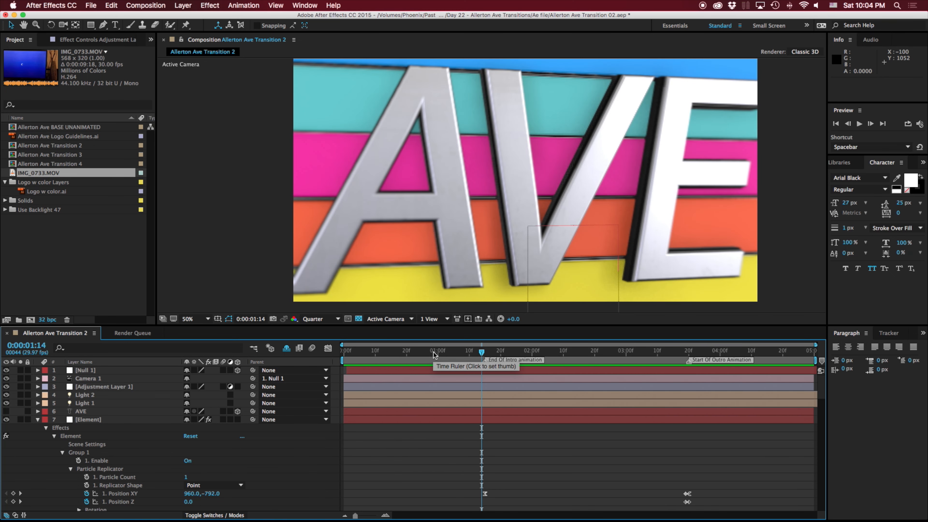
- Play back Allerton Ave Transition 2 in After Effects and scrub past the Start Of Outro Animation marker to 0:00:03:25
{"action": "key", "text": "space"}
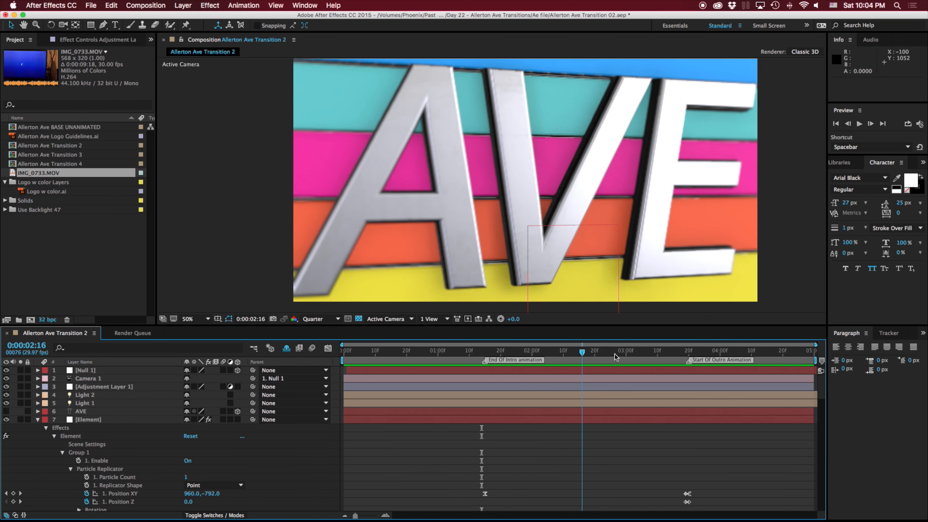
{"action": "left_click", "coordinate": [636, 357]}
{"action": "left_click_drag", "start_coordinate": [648, 359], "coordinate": [687, 360]}
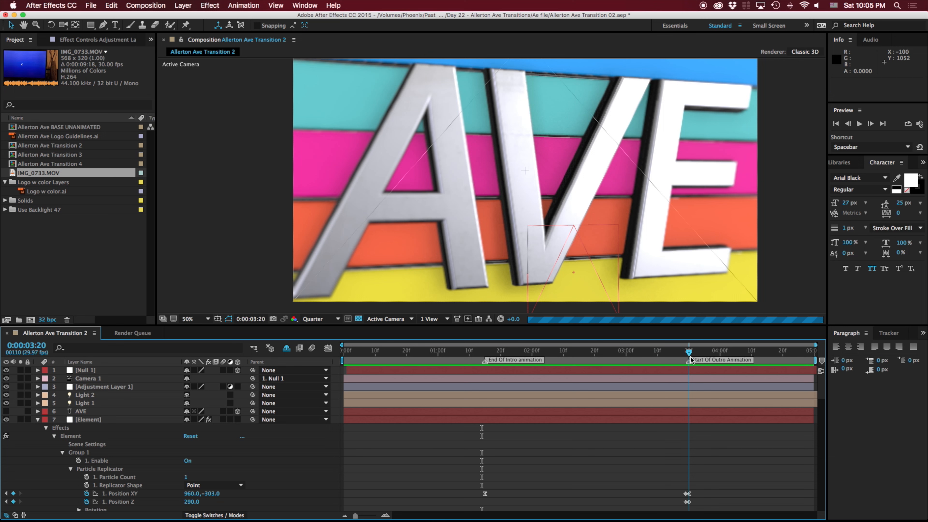
{"action": "left_click", "coordinate": [704, 353]}
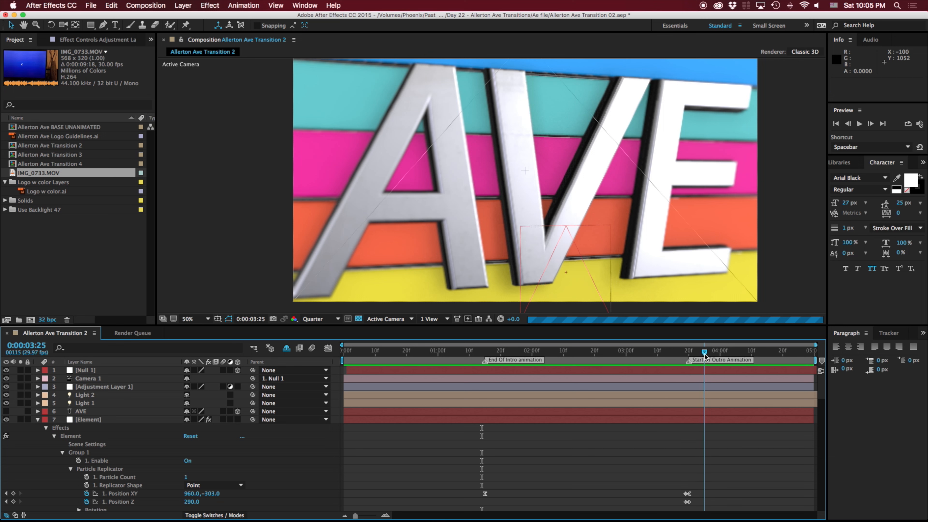